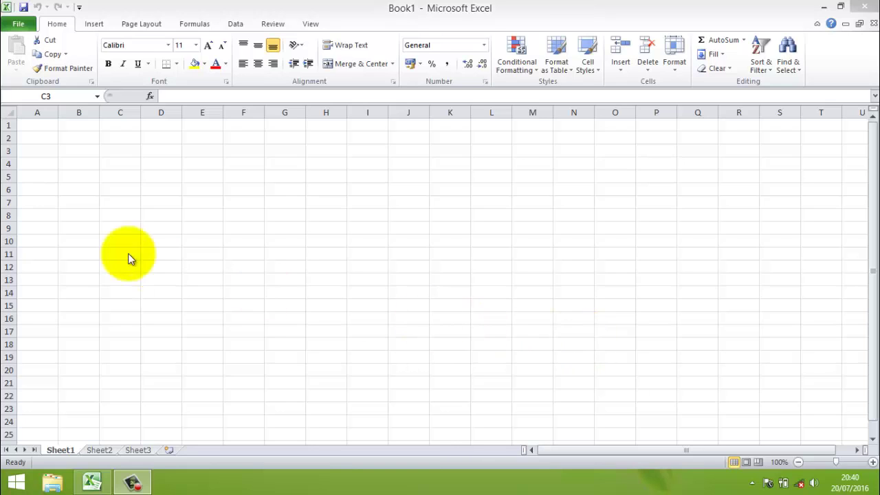
- Type the title 'Sistem Informasi Pembukuan perkreditan' into cell B2
left_click(73, 140)
left_click(73, 138)
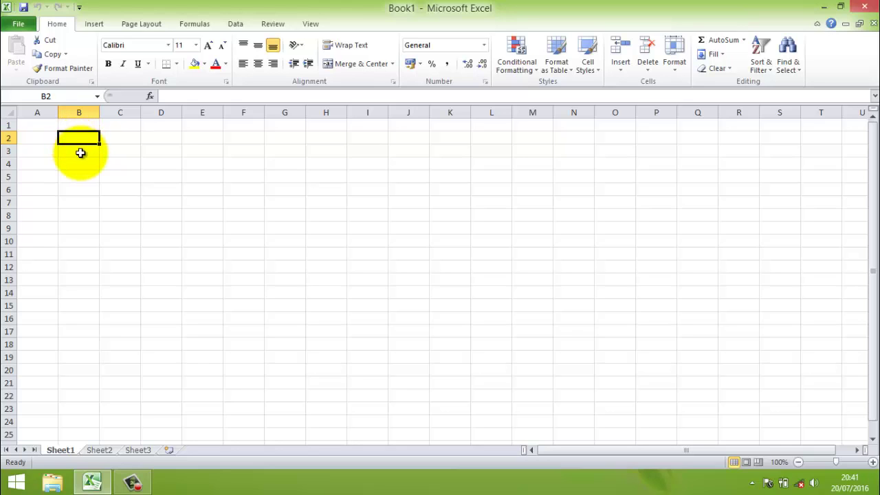
left_click(78, 150)
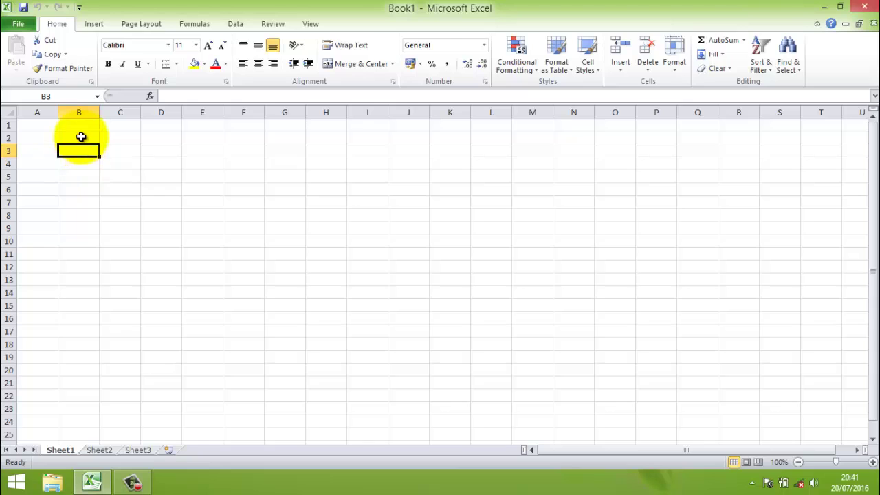
left_click(81, 137)
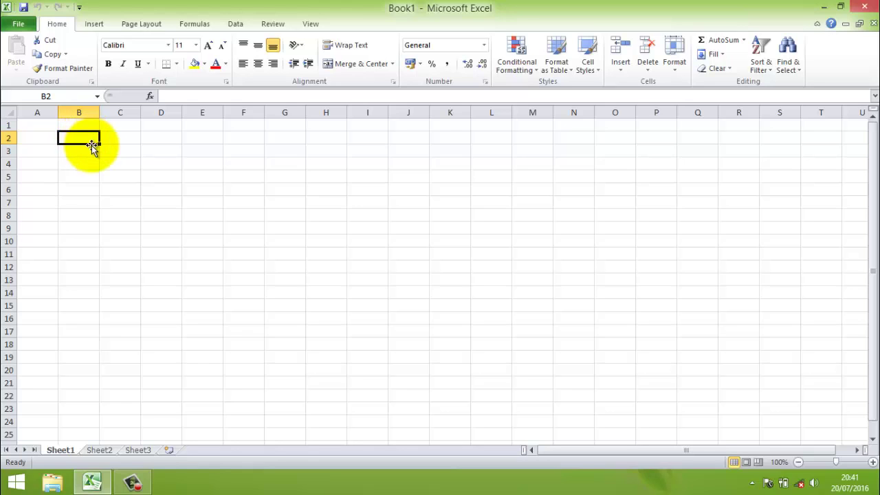
left_click(87, 146)
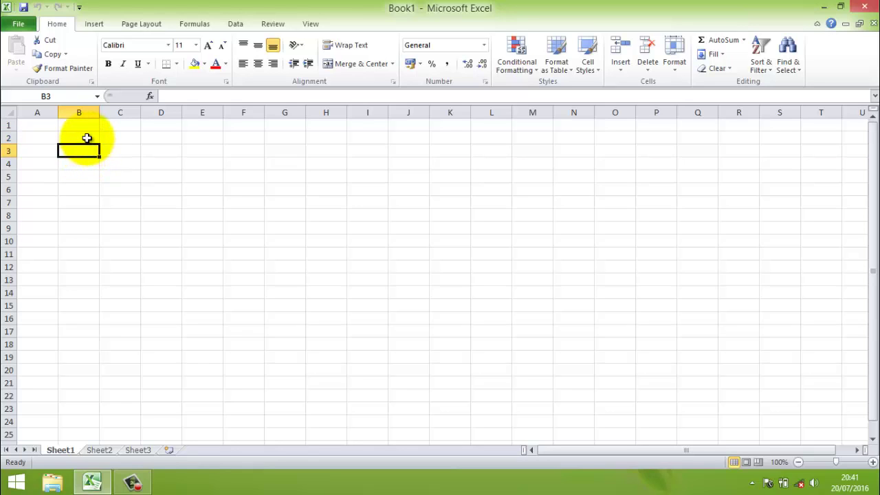
left_click(86, 139)
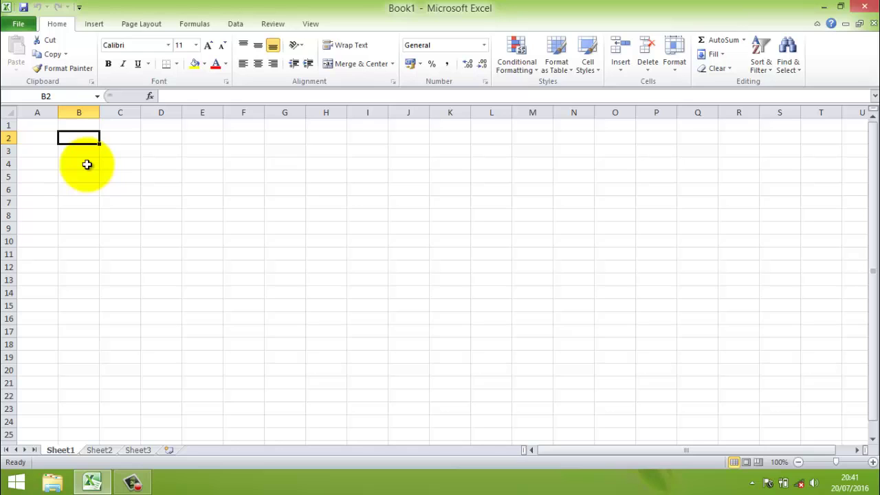
type("Si")
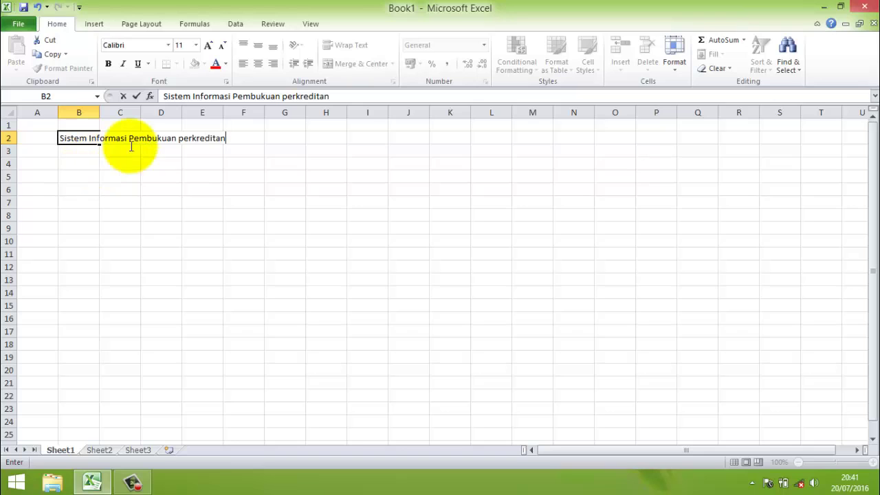
- Capitalise 'Perkreditan' in the title and make cell B2 bold
left_click(188, 137)
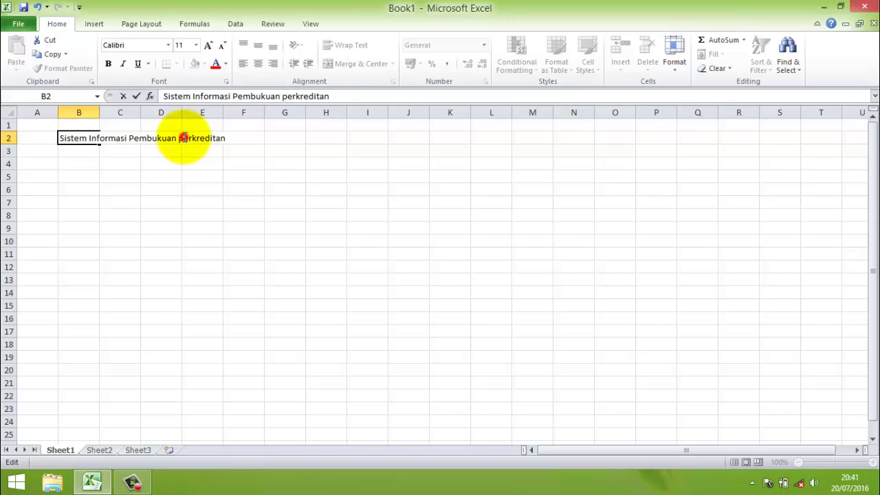
key("BackSpace")
type("P")
left_click(191, 151)
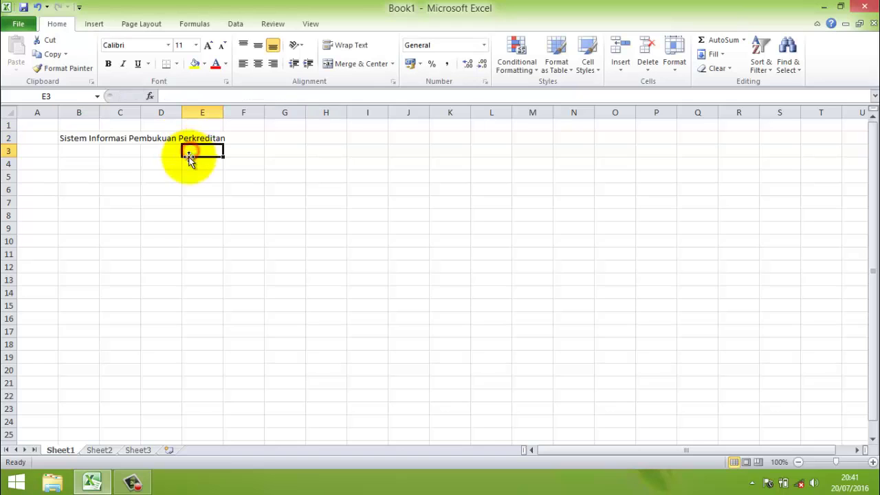
left_click(78, 151)
left_click(77, 140)
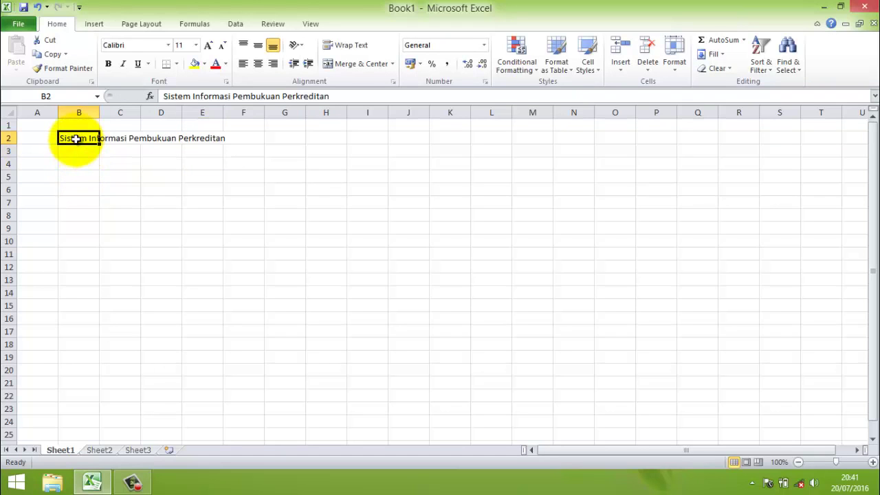
key("ctrl+b")
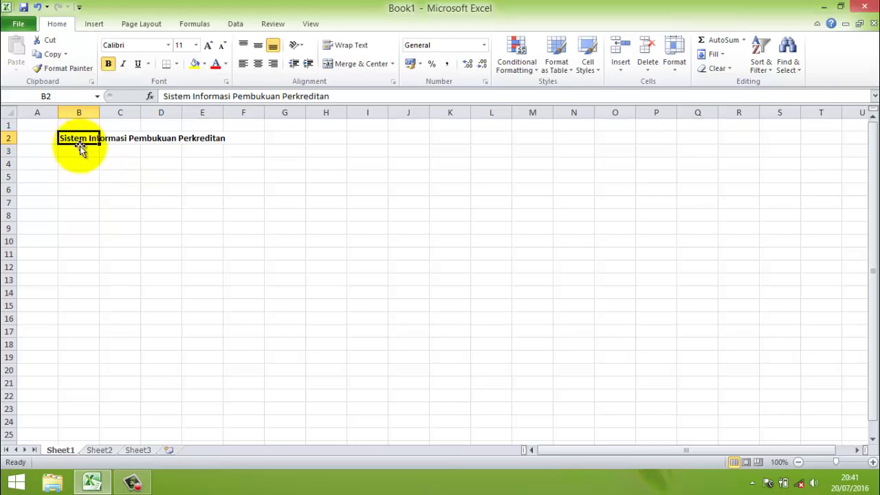
left_click(78, 163)
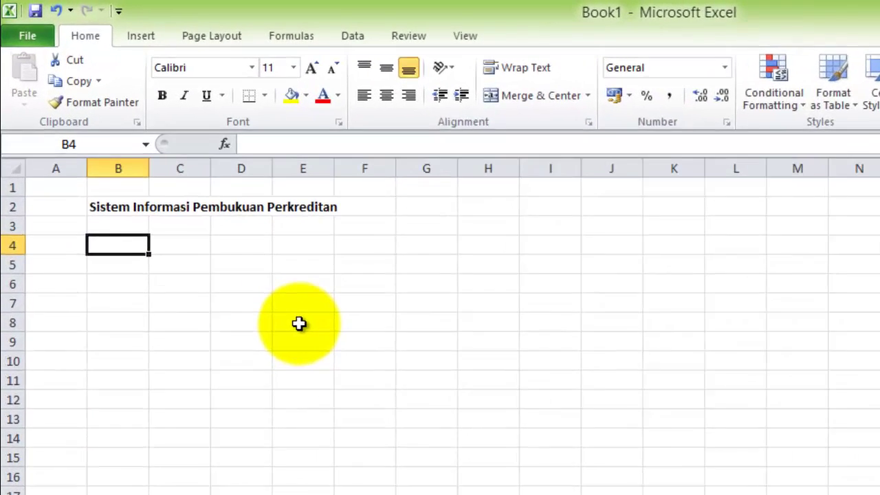
- Enter the headers no, nama pelanggan and harga barang across B4:D4
type("no")
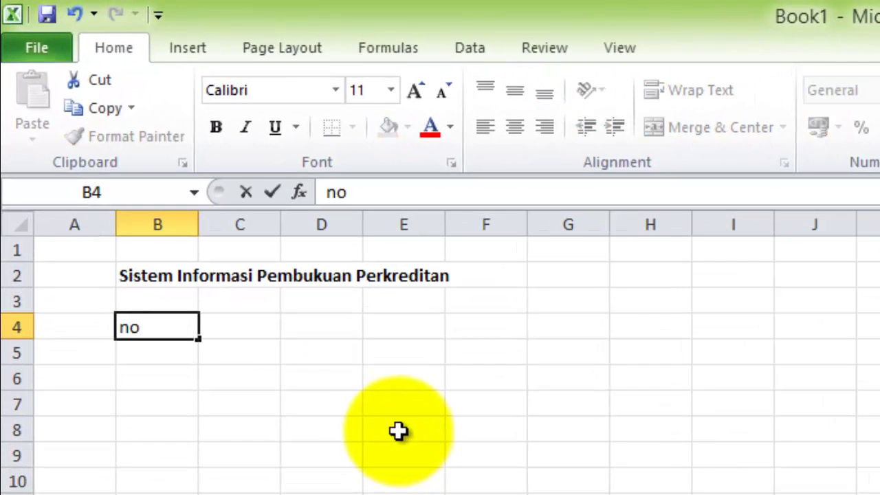
key("Tab")
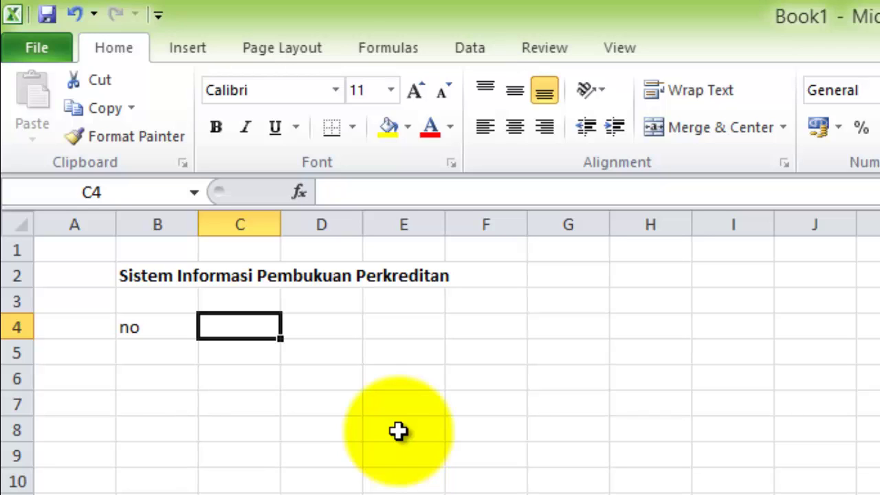
type("nama ")
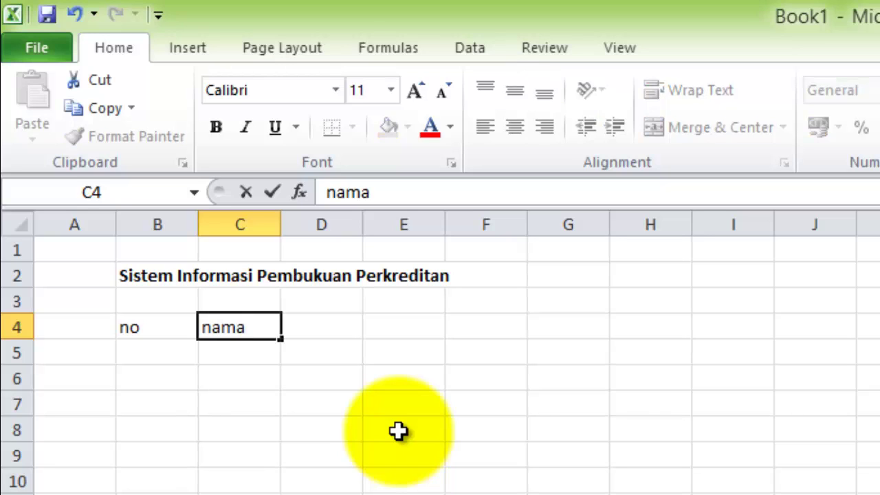
type("pelanggan")
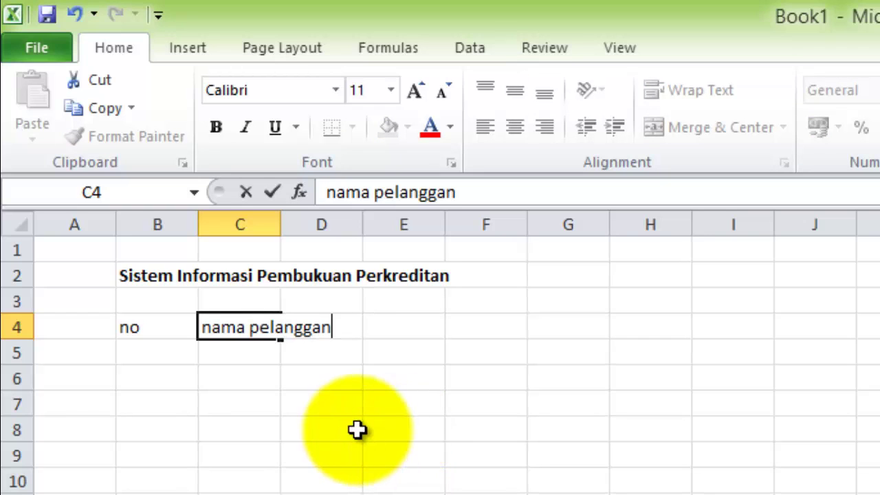
left_click(347, 338)
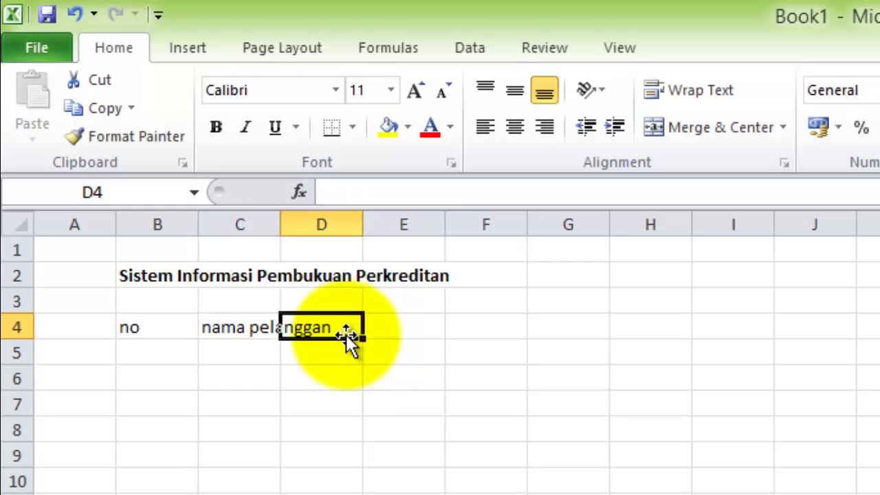
type("ha")
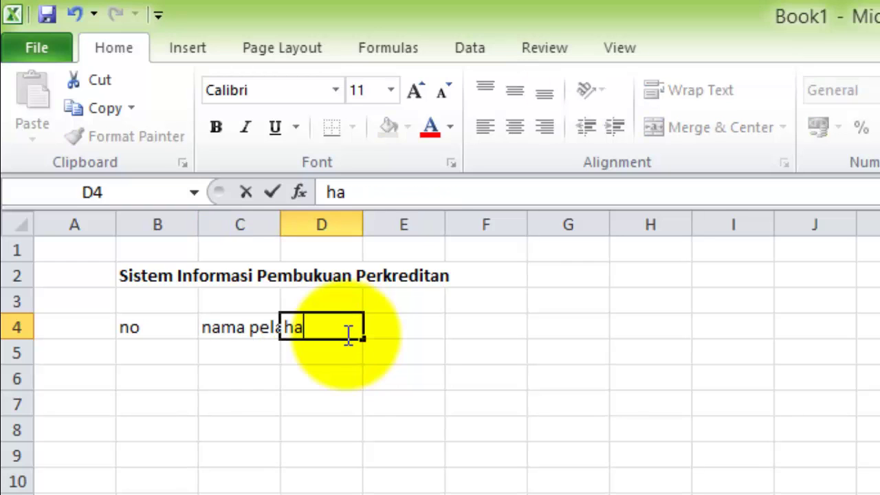
type("rga")
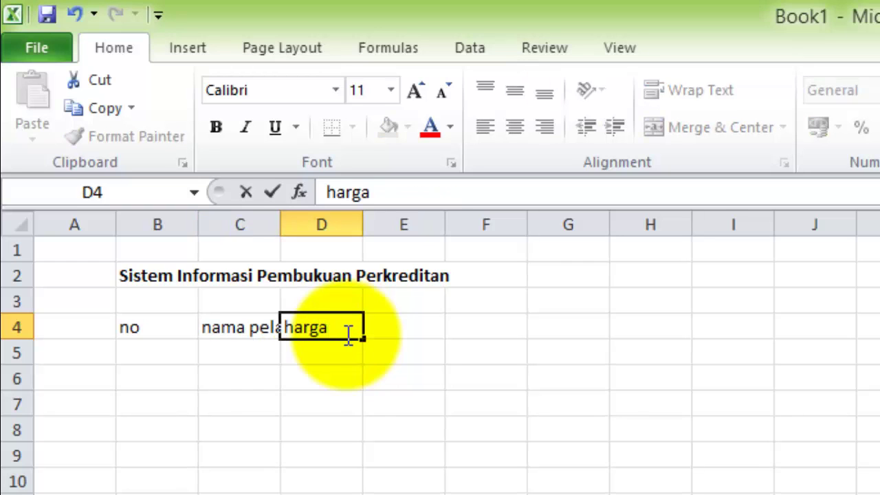
type(" baran")
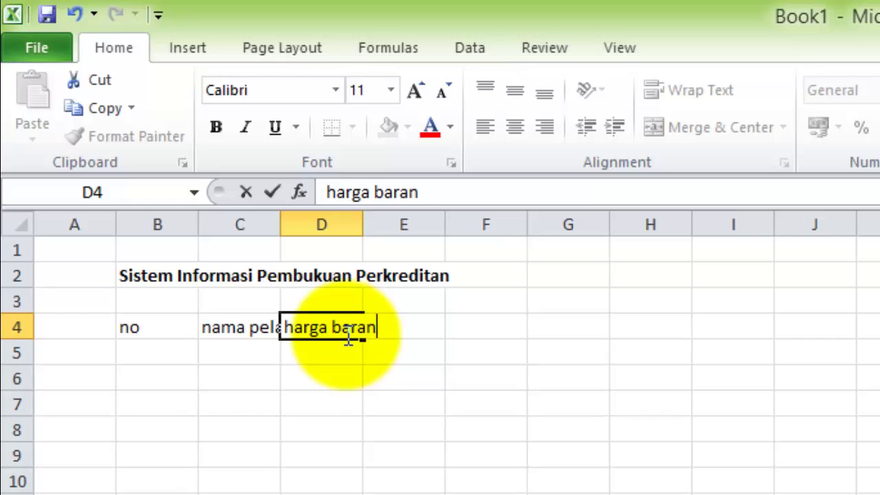
type("g")
key("Tab")
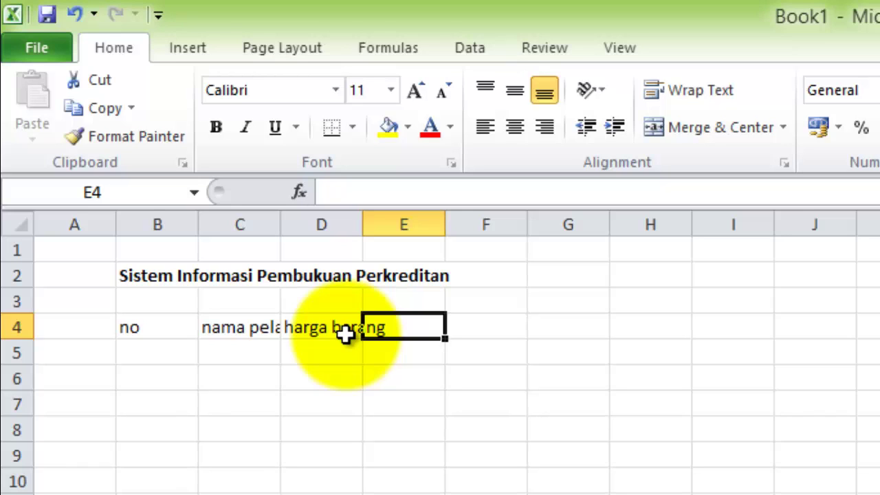
- Add the cicilan per minggu, total and sisa headers further along row 4
type("c")
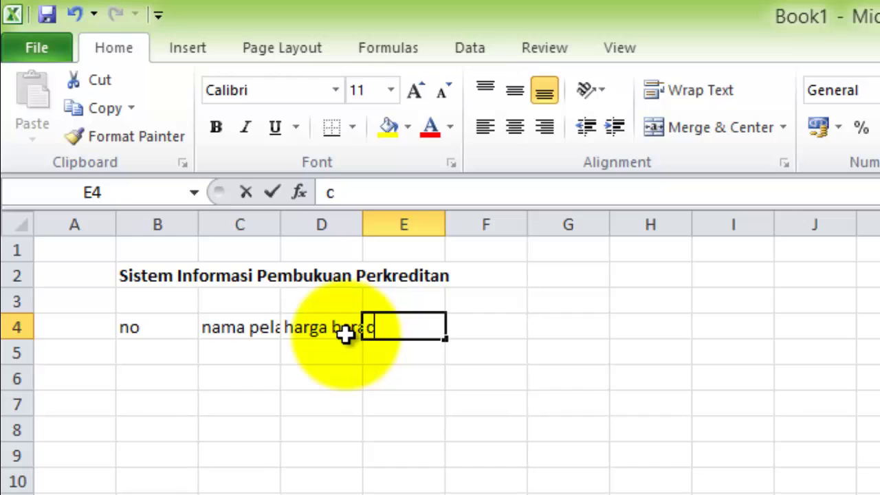
type("icilan ")
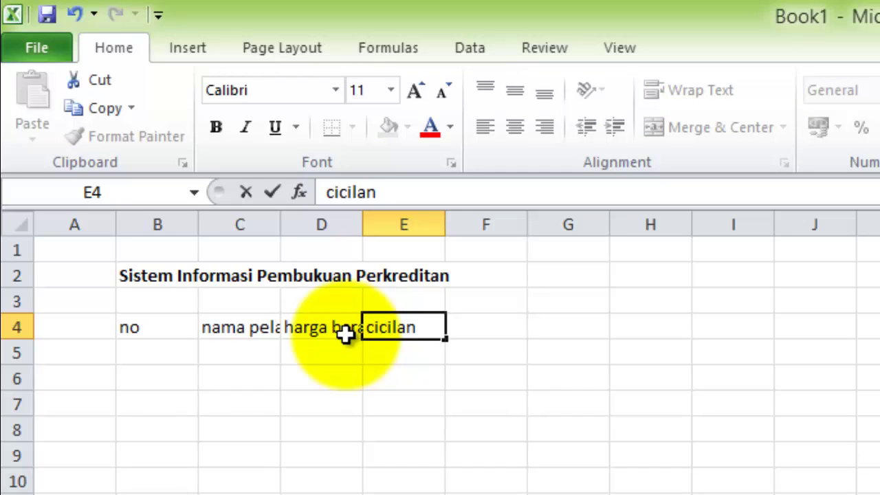
type("epr")
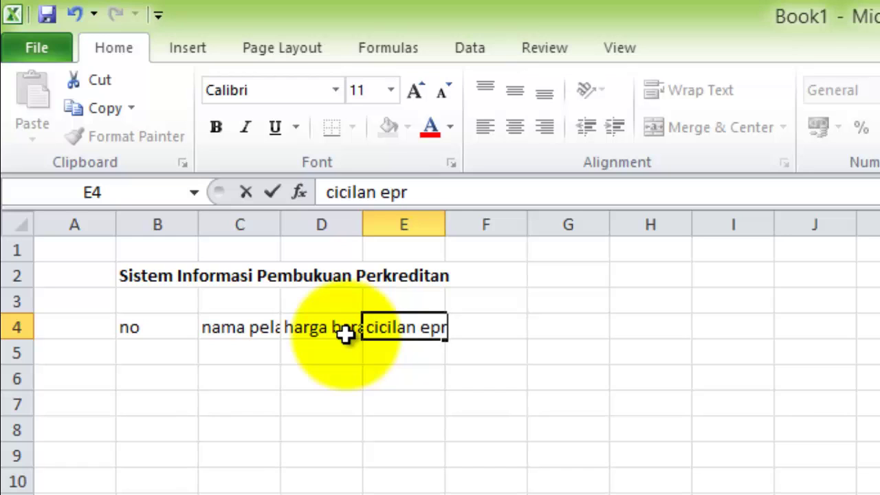
key("BackSpace")
key("BackSpace")
key("BackSpace")
type("pe")
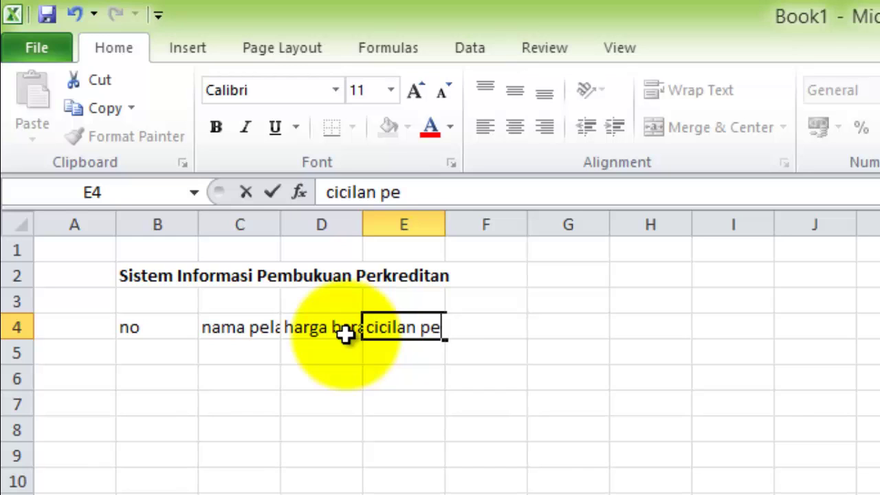
type("r minggu")
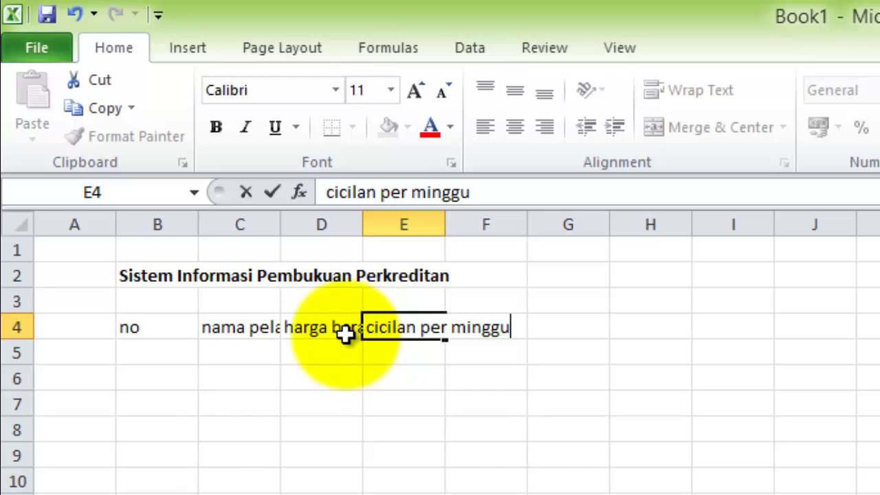
key("Tab")
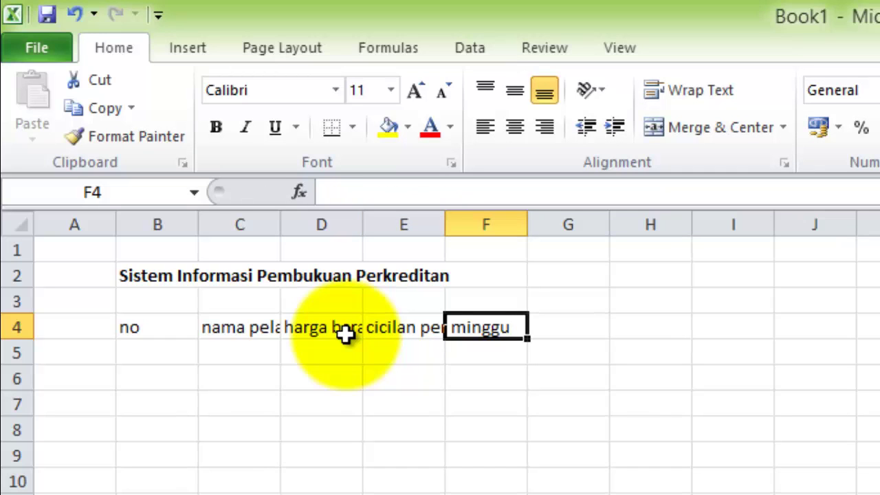
key("Tab")
key("Tab")
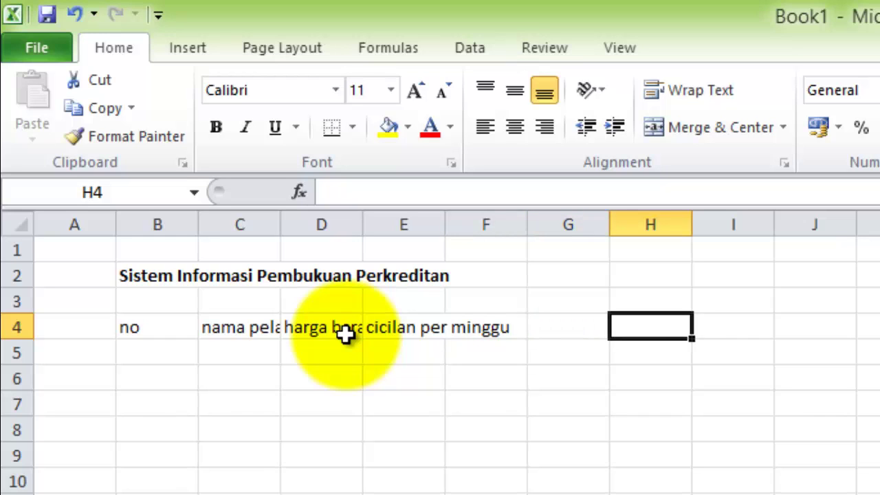
type("total")
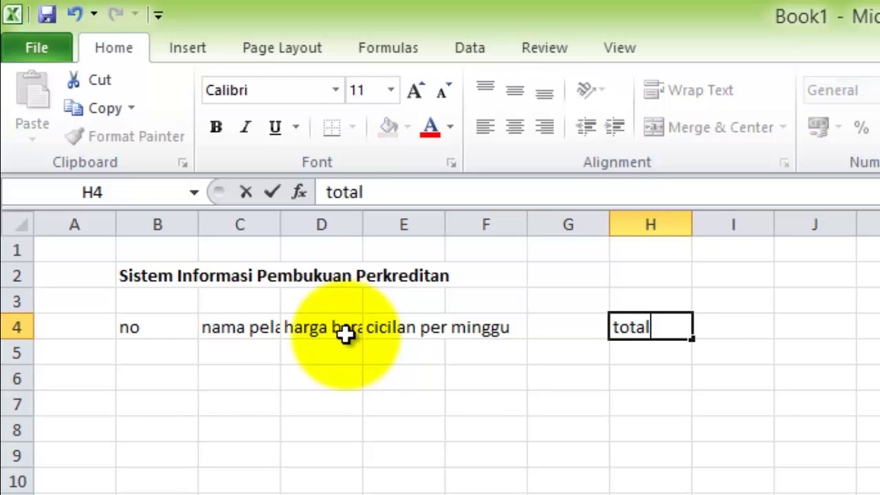
key("Tab")
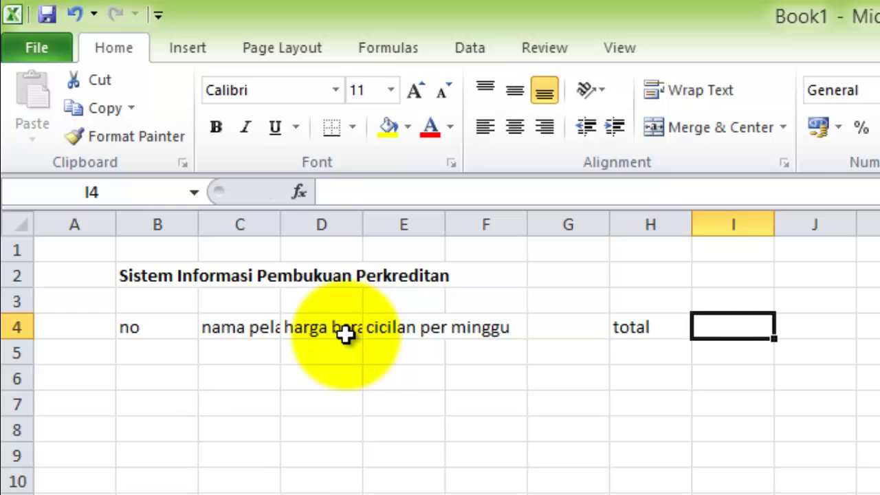
type("sisa")
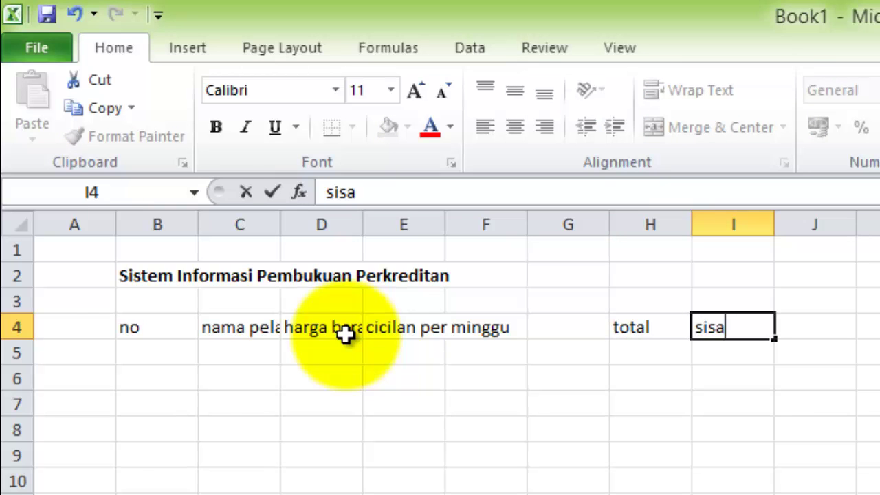
- Commit sisa, narrow column B and widen columns C and D to fit their headers
left_click(502, 361)
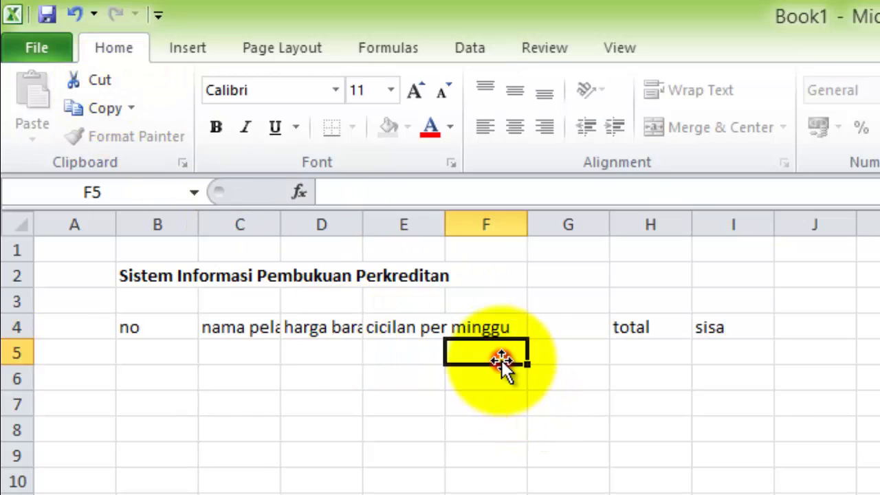
left_click(169, 332)
left_click_drag(196, 220, 158, 220)
double_click(241, 220)
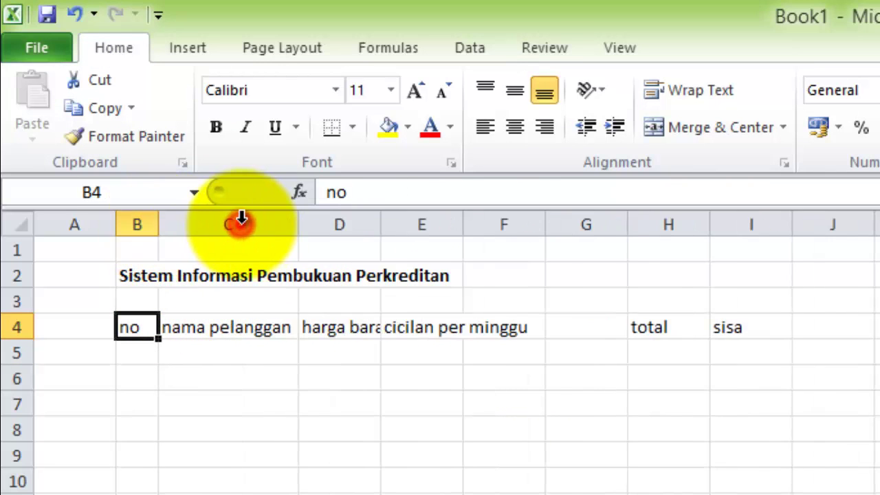
left_click_drag(298, 222, 337, 222)
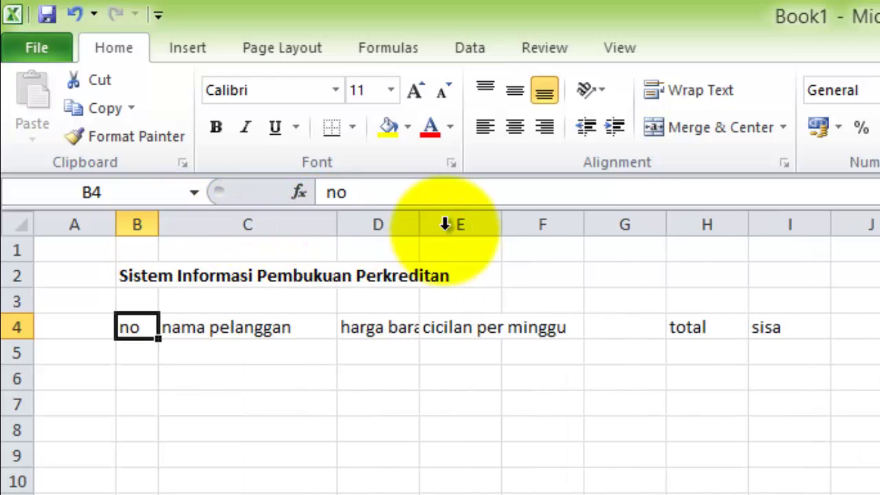
left_click_drag(418, 224, 462, 222)
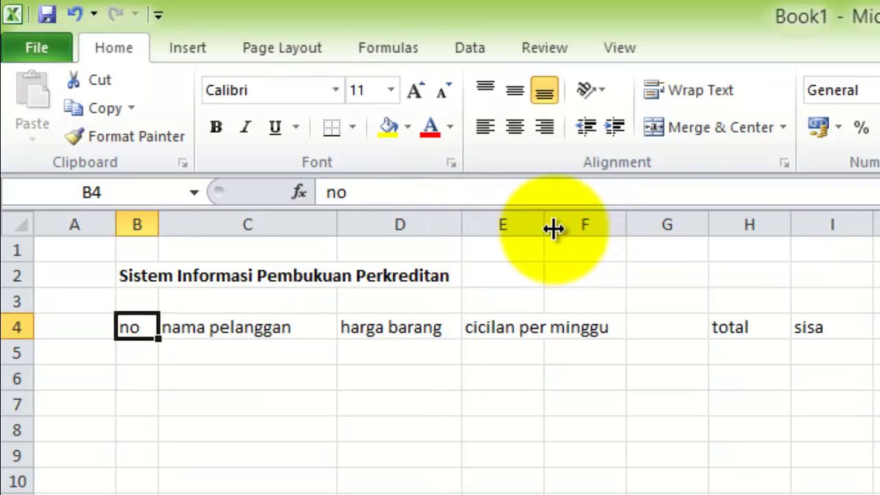
left_click(581, 328)
left_click(479, 352)
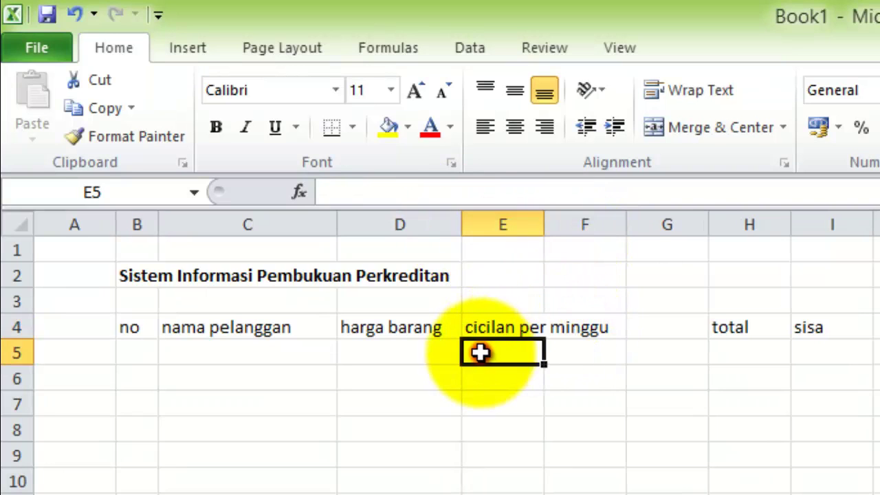
- Number the weeks 1, 2, 3 and 4 in cells E5 through H5
type("1")
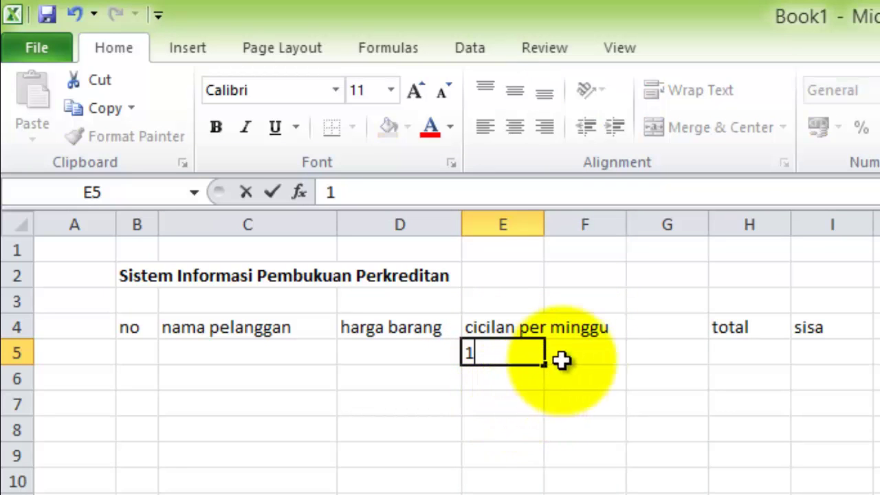
left_click(577, 353)
type("2")
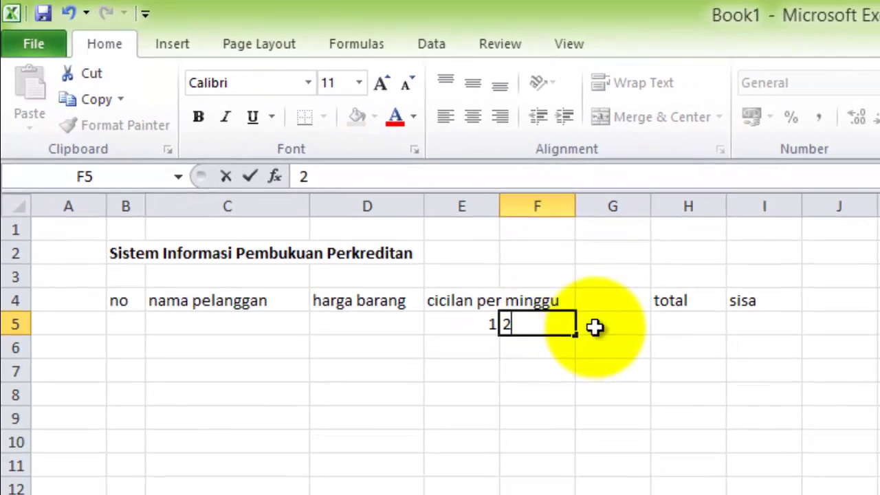
left_click(605, 326)
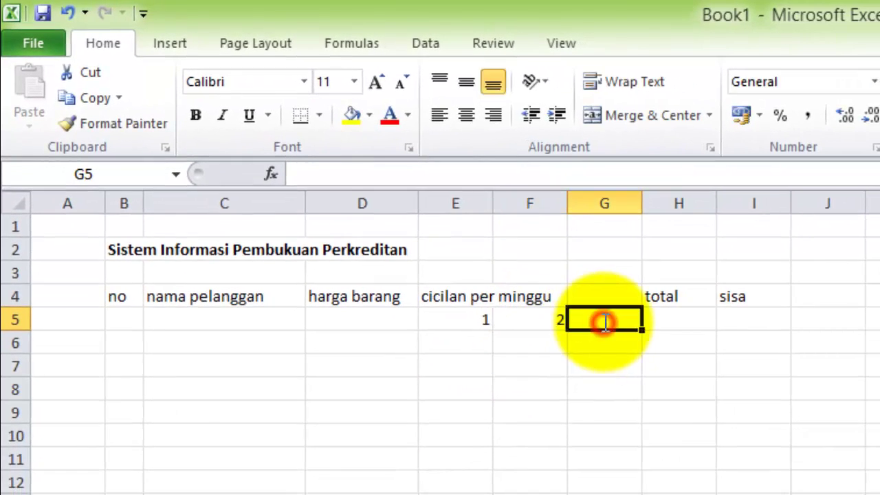
type("3")
left_click(680, 325)
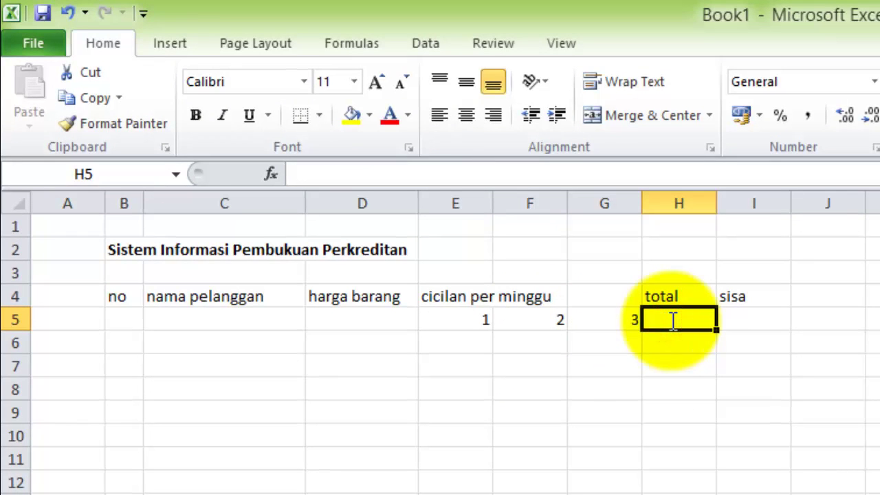
type("4")
- Move the total and sisa headers one column right into I4:J4
left_click(662, 290)
left_click_drag(727, 296, 747, 293)
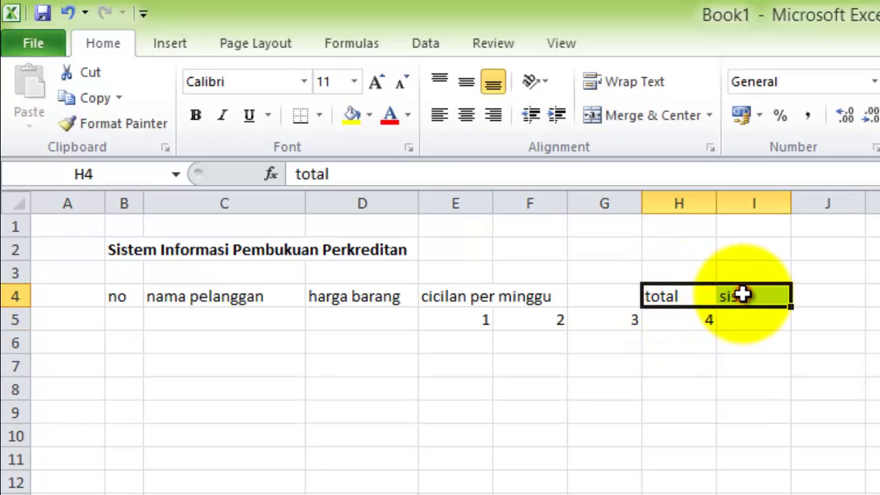
key("ctrl+c")
left_click(751, 294)
key("ctrl+v")
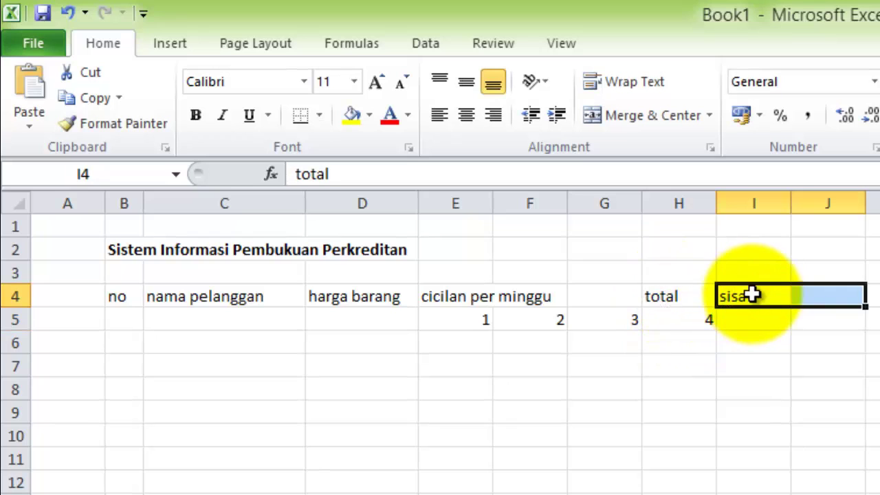
left_click(746, 320)
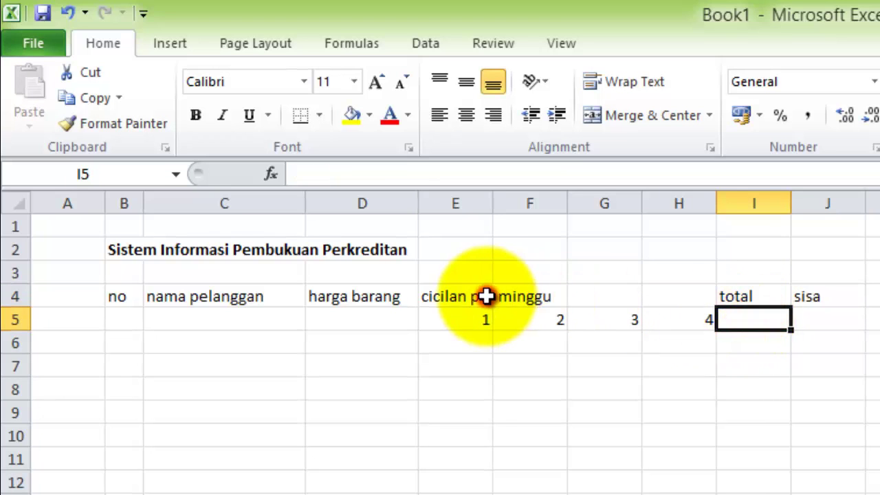
- Merge and centre the cicilan per minggu header across E4:H4
left_click(489, 297)
left_click(674, 297, "shift")
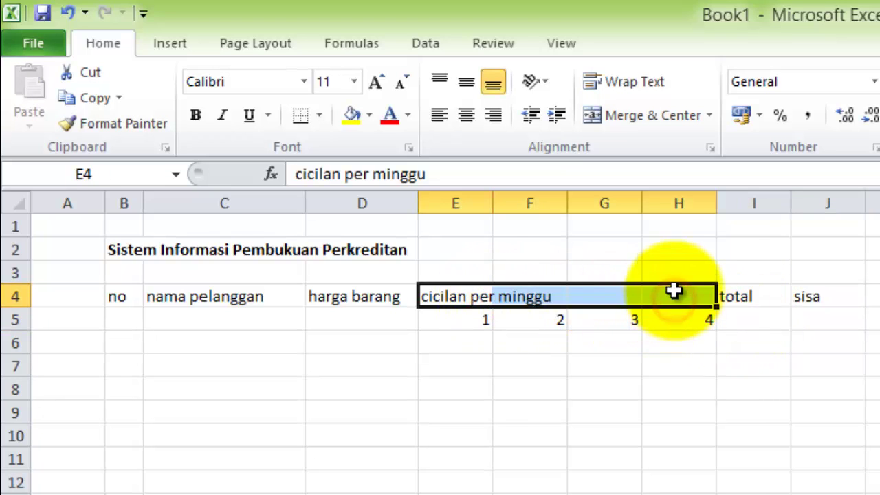
left_click(652, 113)
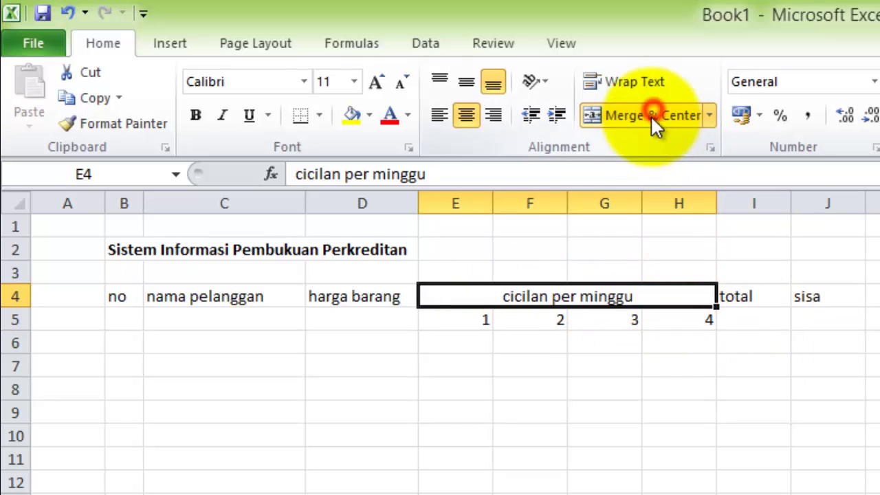
left_click(658, 361)
- Merge B4:B5, C4:C5 and D4:D5, centring no, nama pelanggan and harga barang vertically
left_click(368, 297)
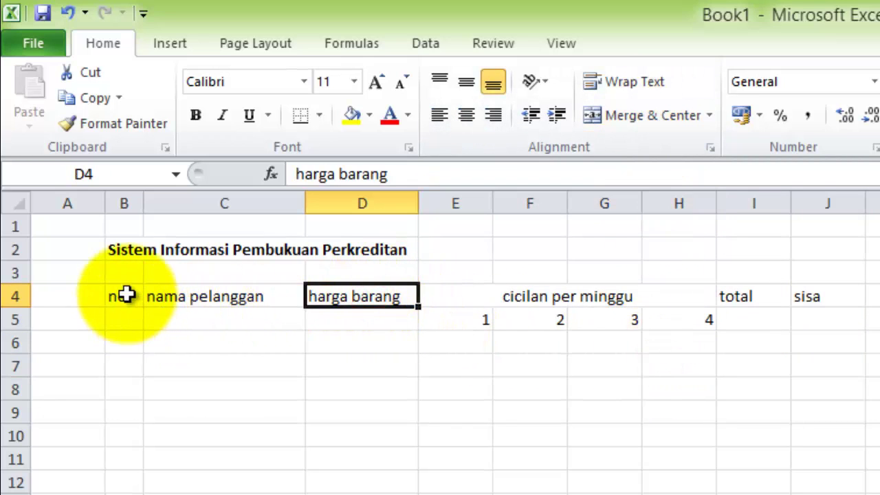
left_click_drag(125, 296, 125, 318)
left_click(631, 116)
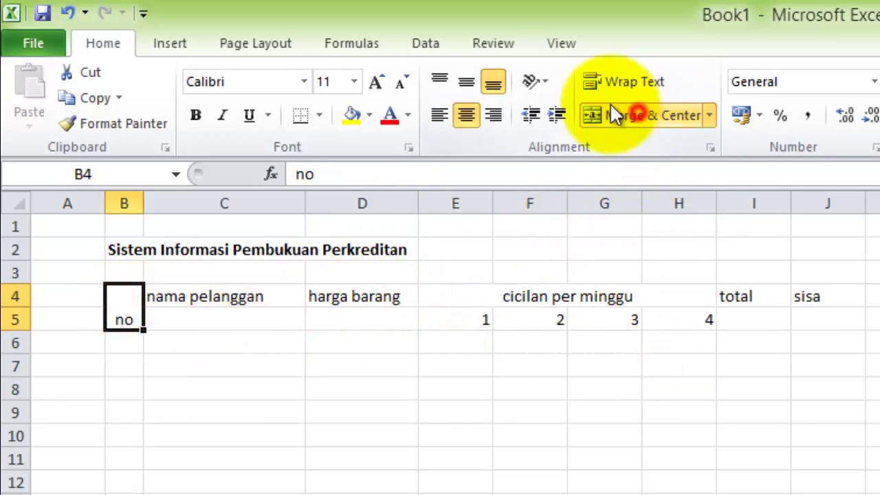
left_click(466, 82)
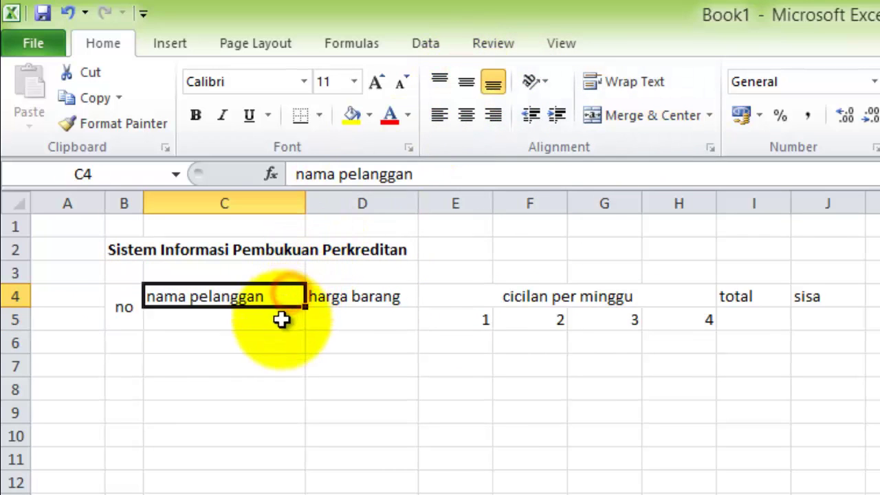
left_click_drag(291, 293, 281, 319)
left_click(645, 114)
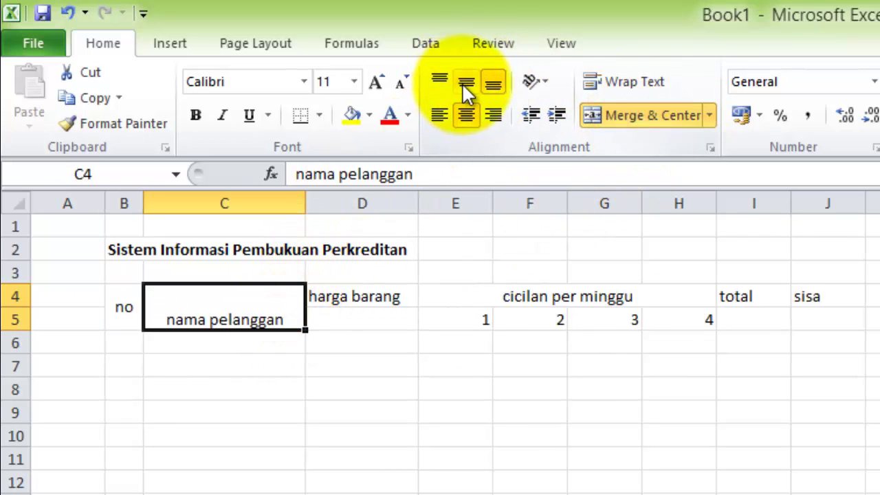
left_click(466, 81)
left_click(392, 297)
left_click_drag(392, 297, 390, 319)
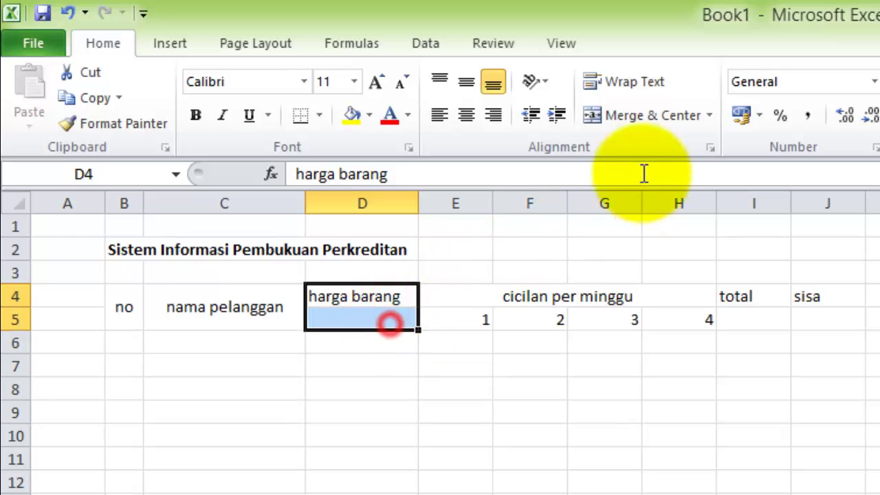
left_click(647, 114)
left_click(471, 81)
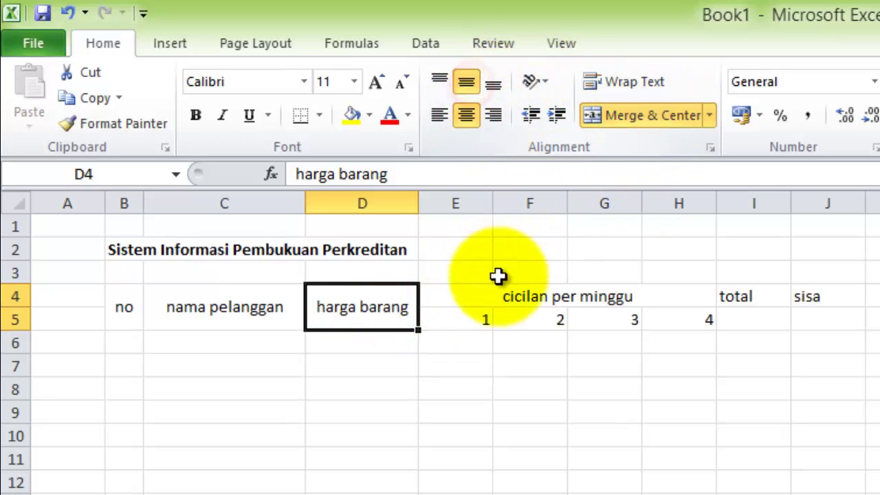
- Merge I4:I5 and J4:J5, centring total and sisa horizontally and vertically
left_click_drag(481, 297, 687, 297)
left_click(477, 318)
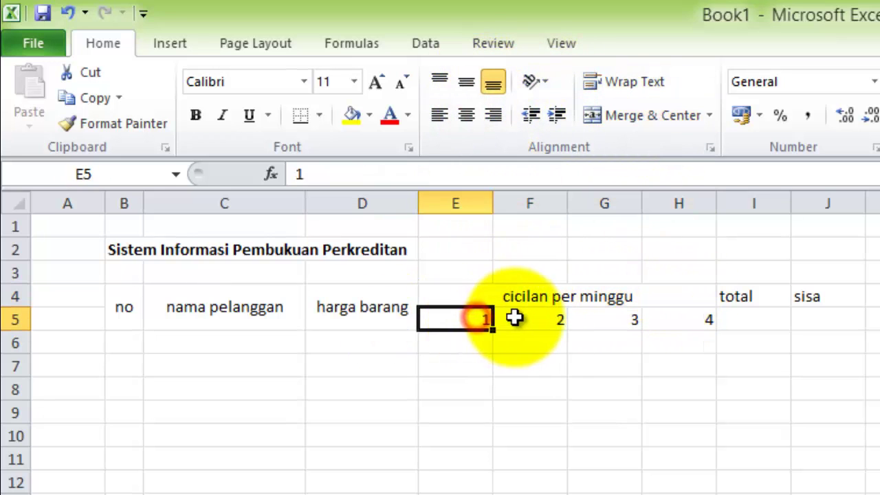
left_click(530, 318)
left_click(605, 320)
left_click(677, 319)
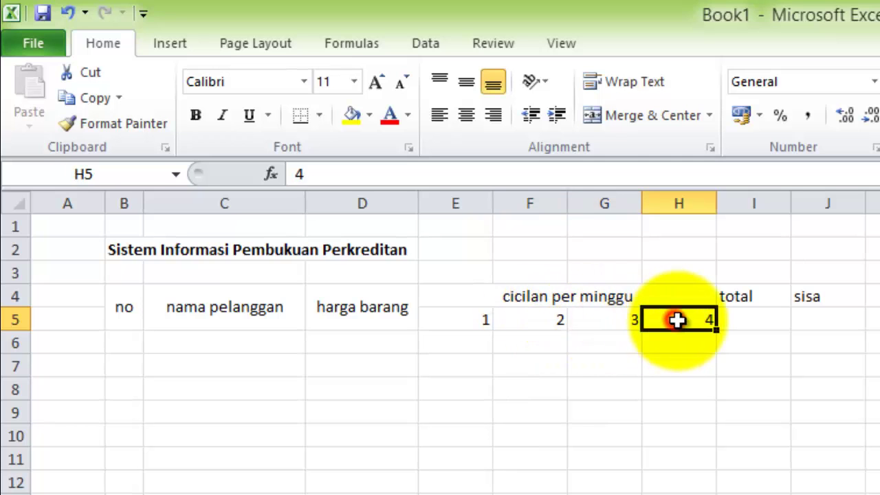
left_click_drag(741, 297, 747, 316)
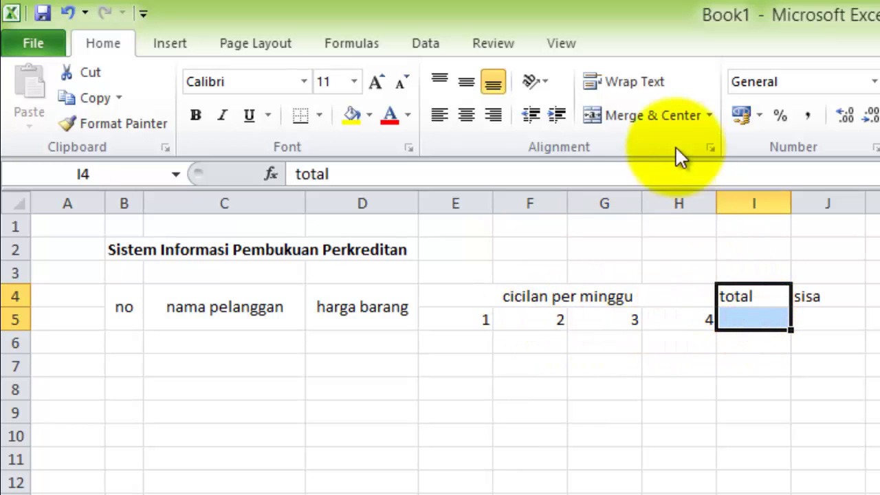
left_click(632, 114)
left_click(466, 81)
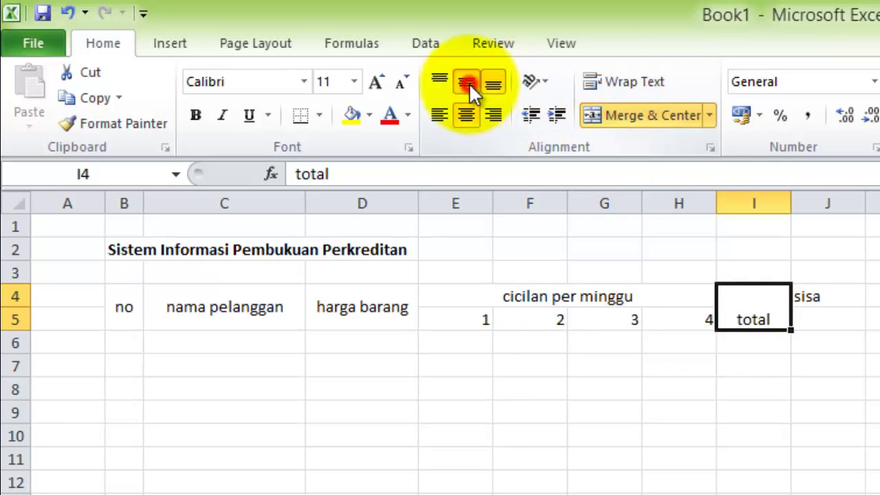
left_click(822, 300)
left_click_drag(822, 299, 823, 318)
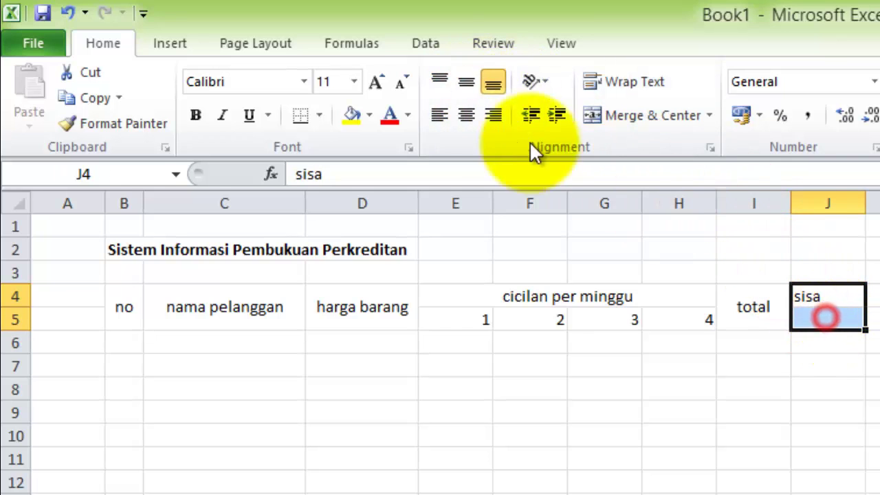
left_click(642, 115)
left_click(470, 82)
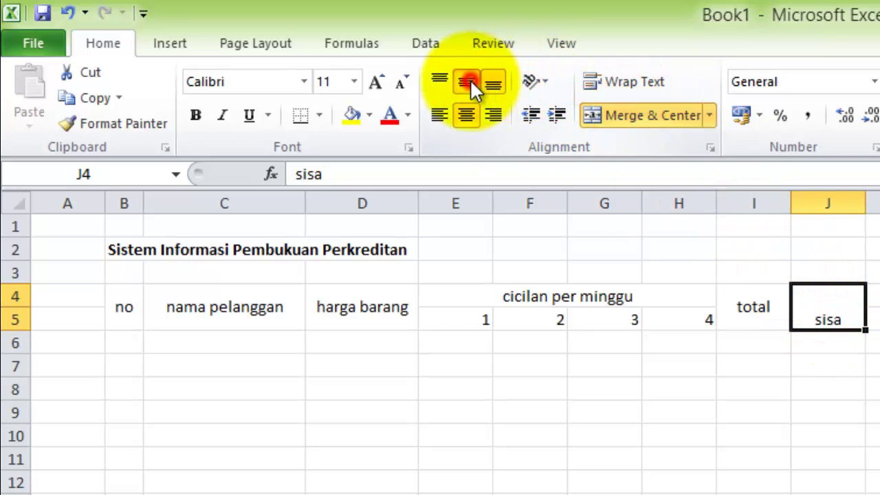
left_click(689, 340)
- Apply All Borders to the table range B4:J10
mouse_move(137, 297)
left_mouse_down()
mouse_move(825, 399)
mouse_move(829, 428)
left_mouse_up()
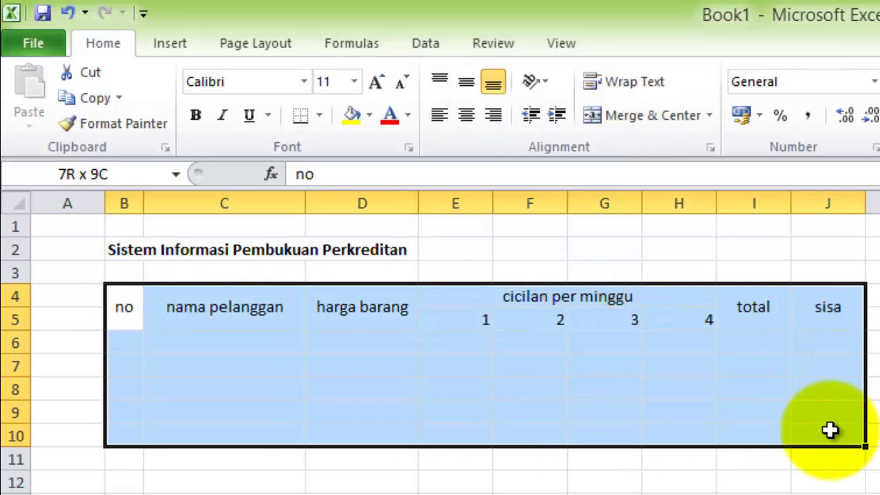
left_click(320, 112)
left_click(359, 301)
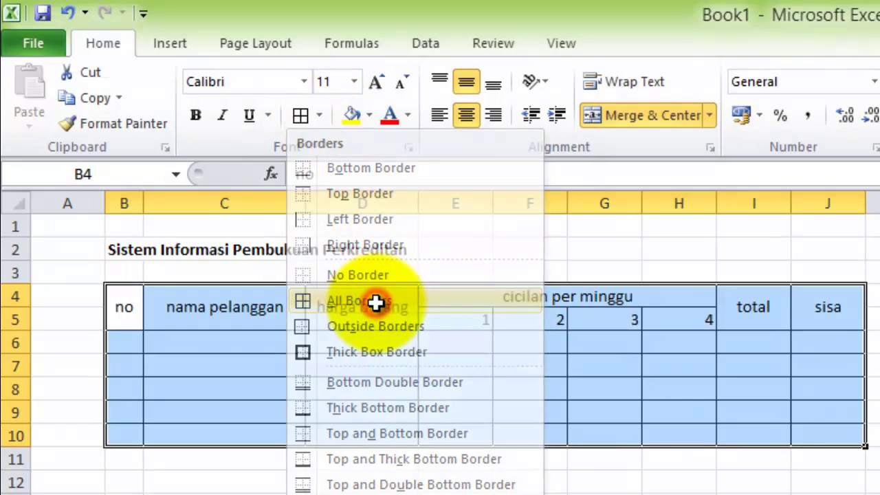
left_click(872, 483)
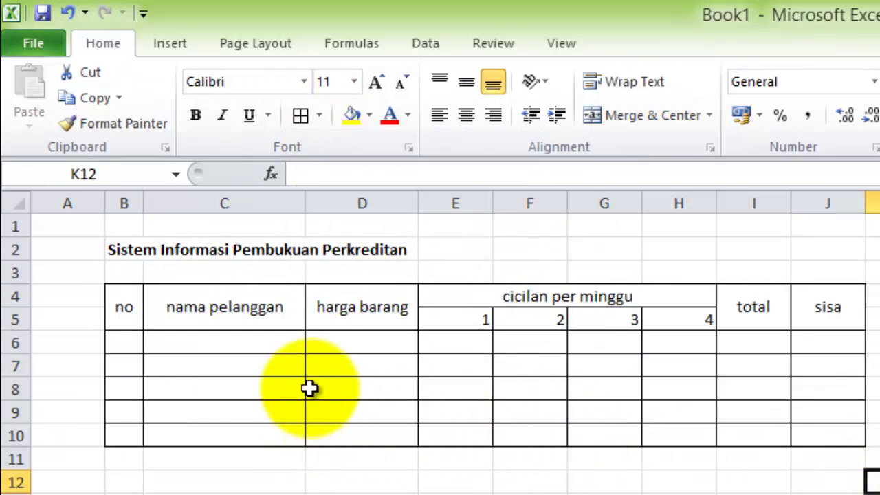
left_click(124, 303)
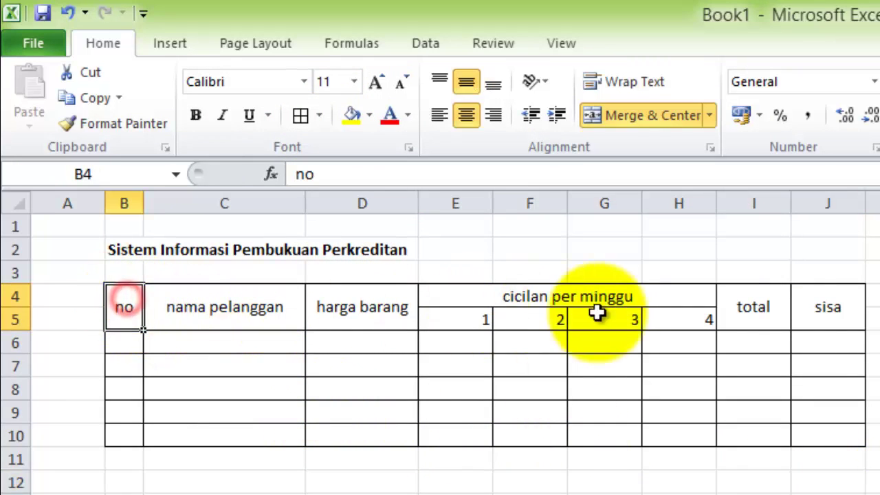
- Give the header rows B4:J5 a dark olive fill colour
left_click(818, 307, "shift")
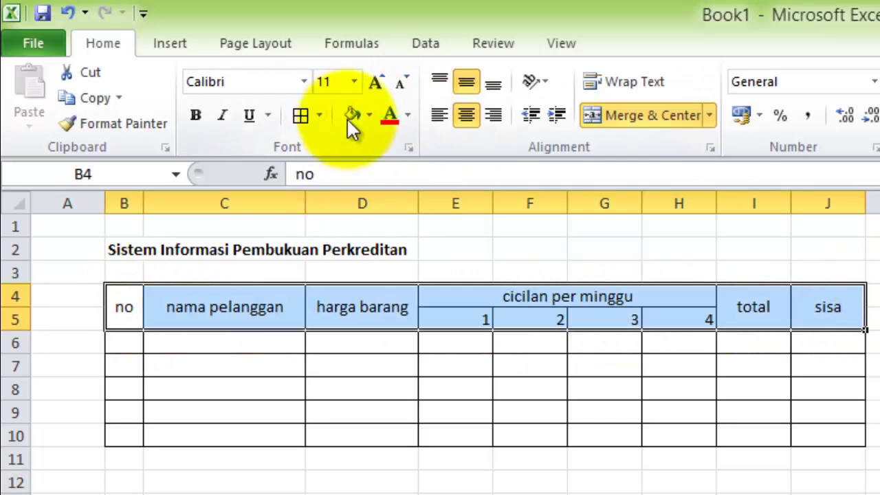
left_click(369, 116)
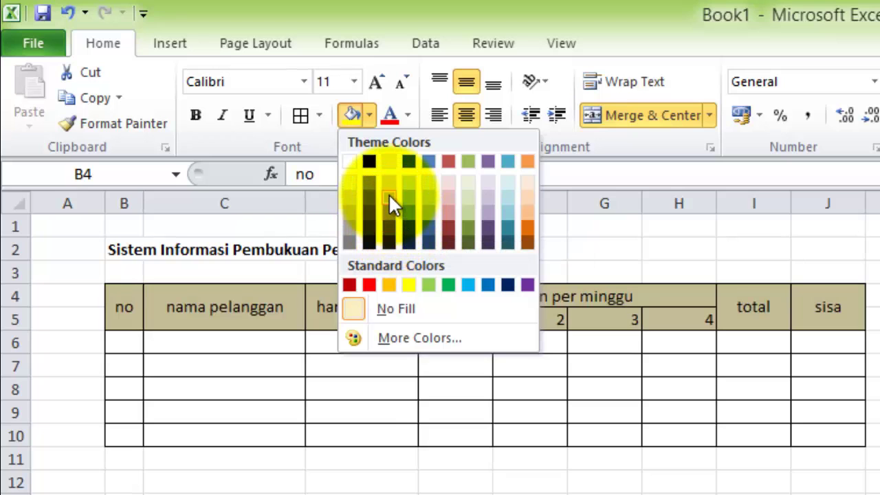
left_click(390, 200)
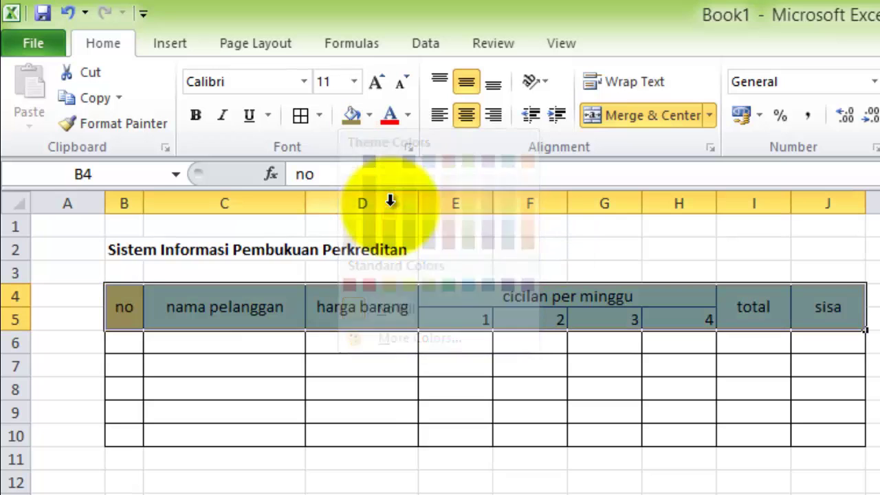
left_click(872, 295)
left_click(875, 390)
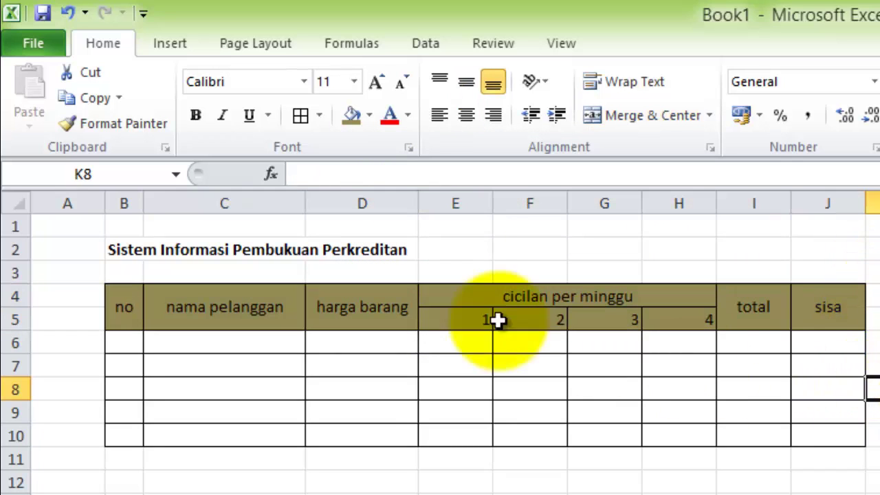
left_click(128, 305)
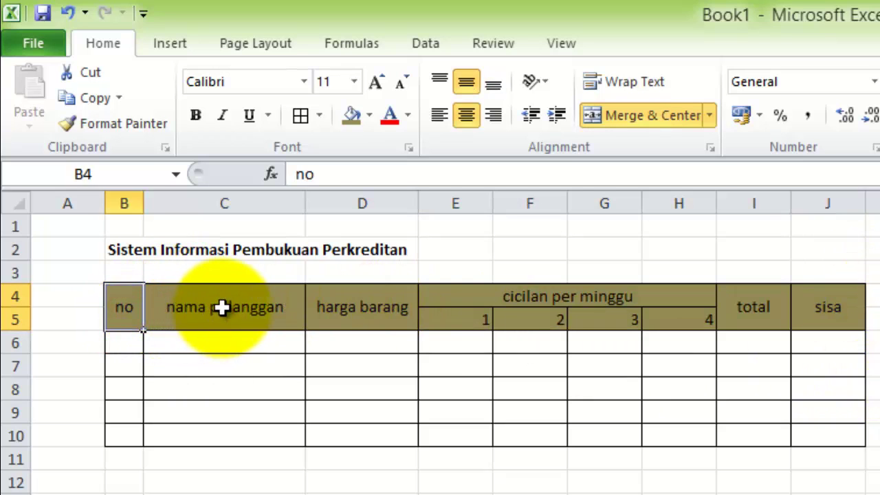
- Look over the header cells and each cell of the first data row 6
left_click(275, 304)
left_click(347, 308)
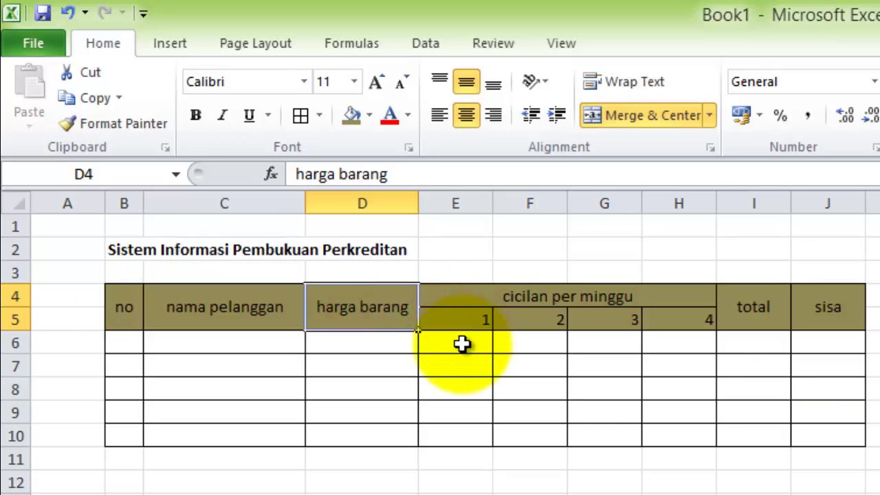
left_click(462, 343)
left_click(529, 346)
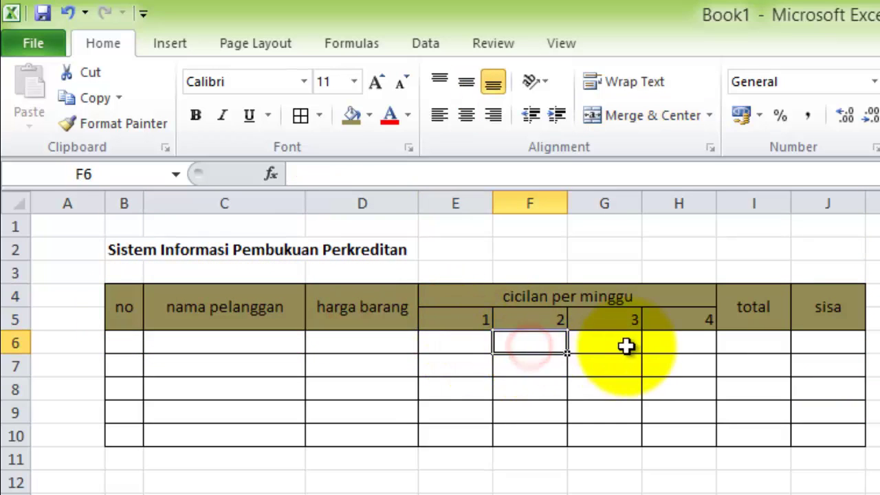
left_click(622, 345)
left_click(677, 346)
left_click(745, 346)
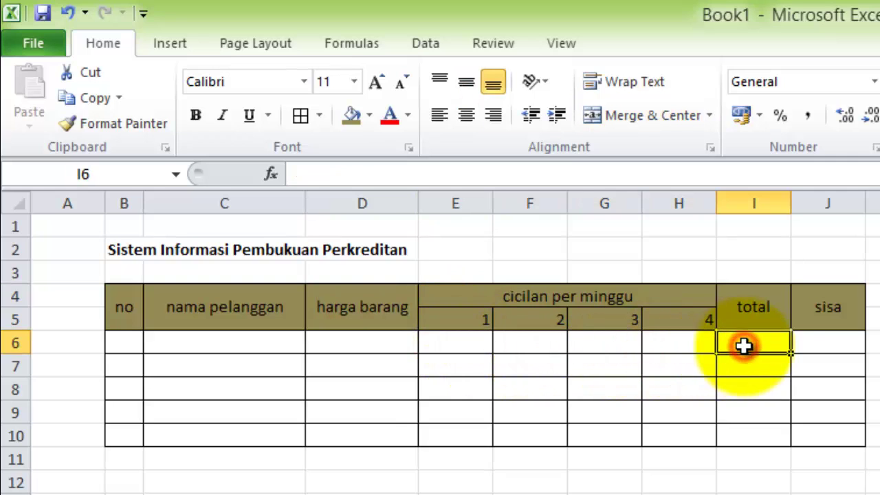
left_click(855, 341)
left_click(367, 341)
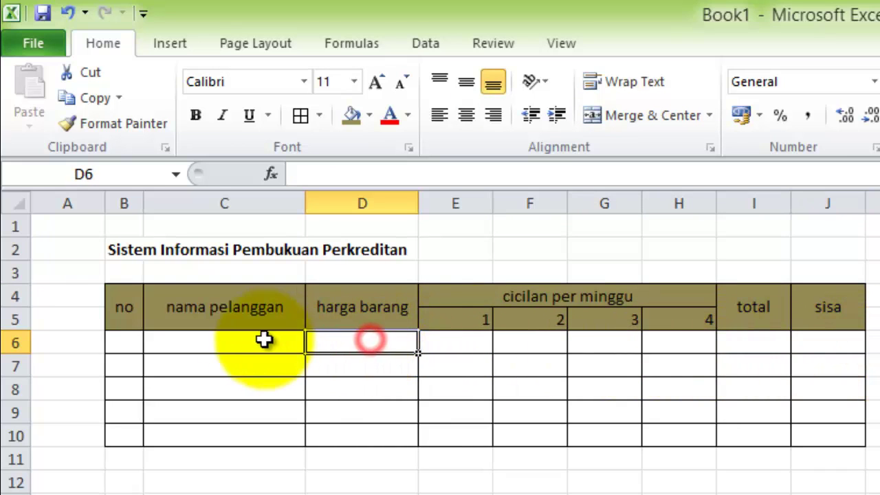
left_click(250, 339)
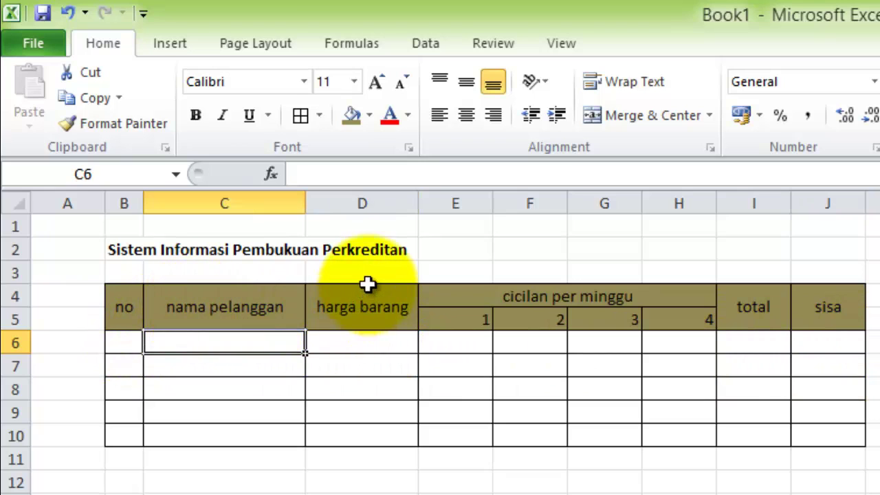
- Enter 1 in B6, the customer's name in C6 and 100000 in D6
left_click(130, 341)
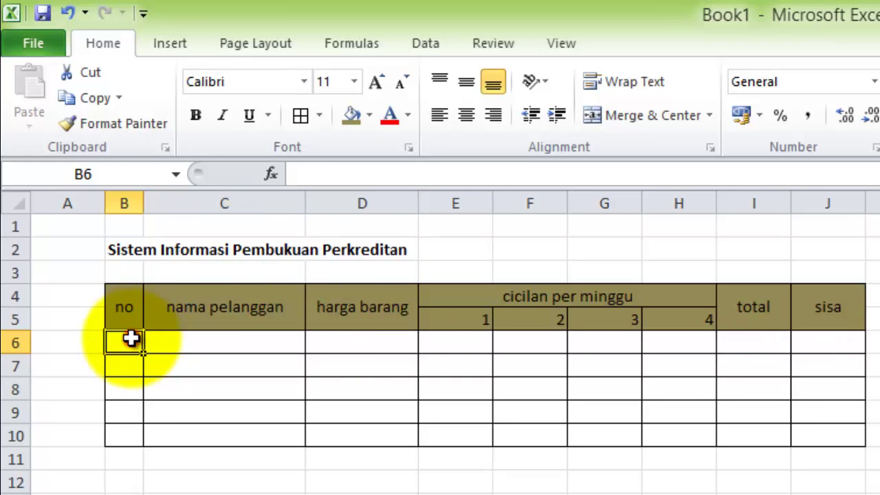
type("1")
left_click(185, 351)
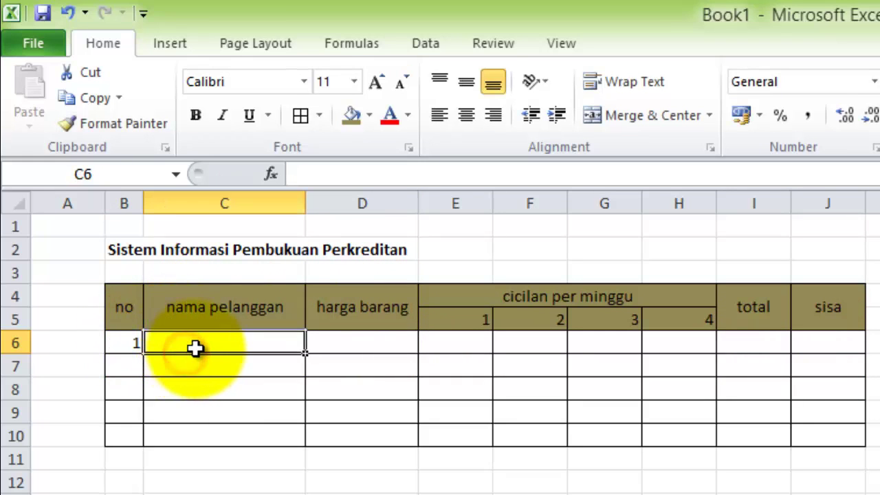
type("Ibu ")
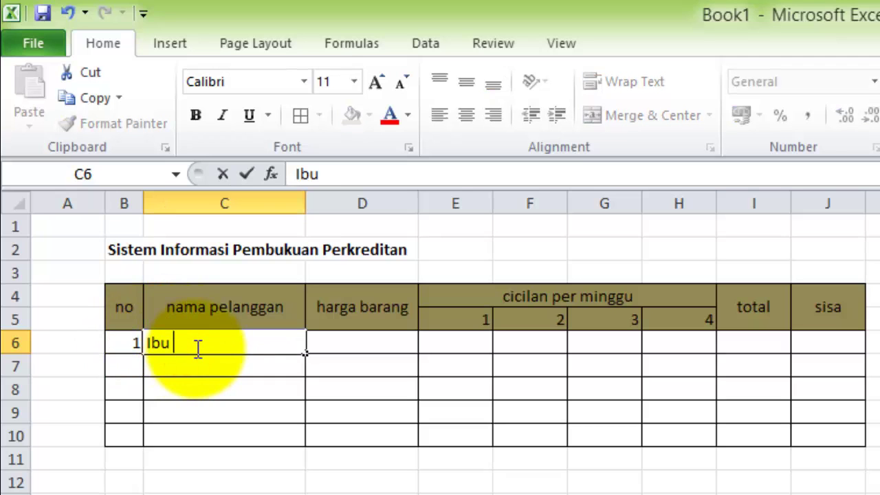
type("Sarinah")
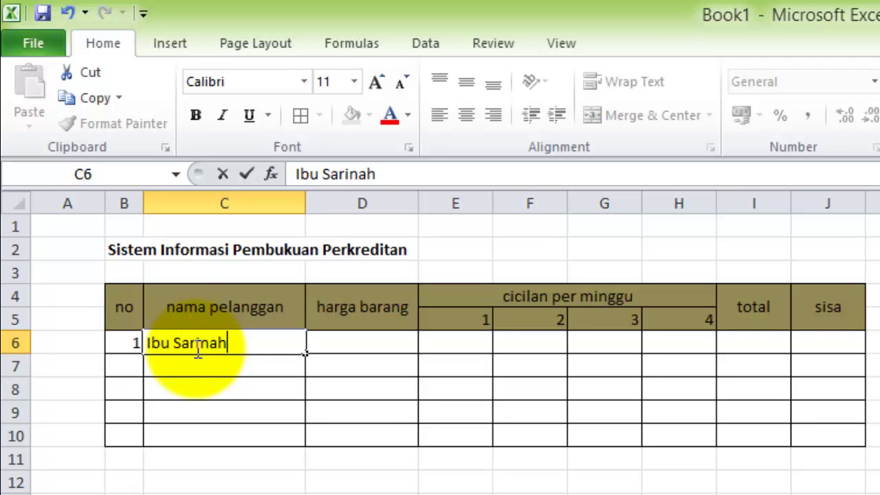
left_click(379, 348)
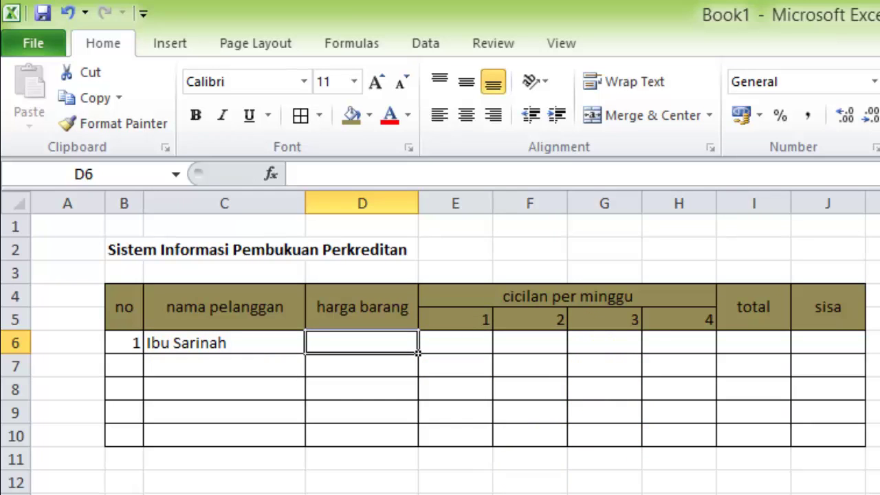
type("100000")
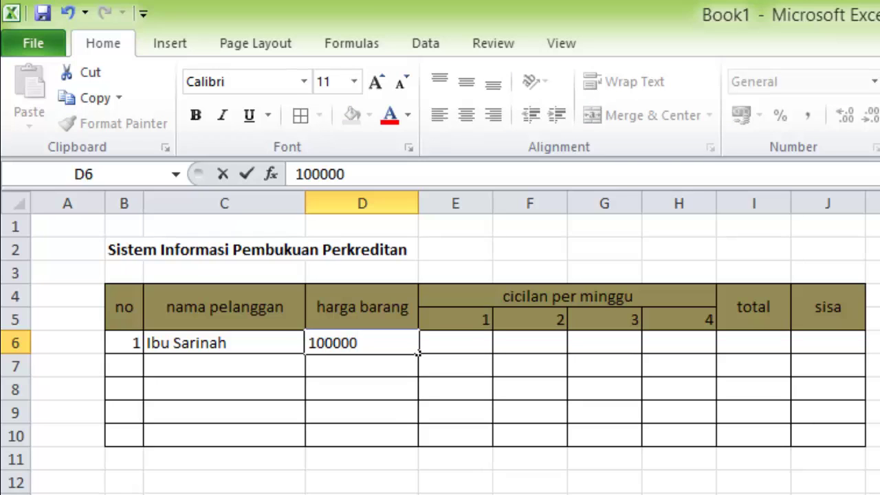
key("Tab")
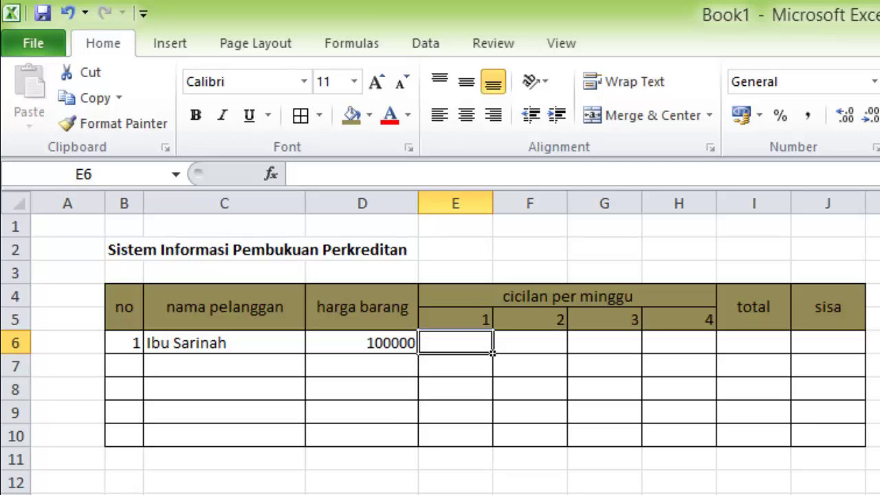
left_click(536, 341)
left_click(599, 345)
left_click(652, 346)
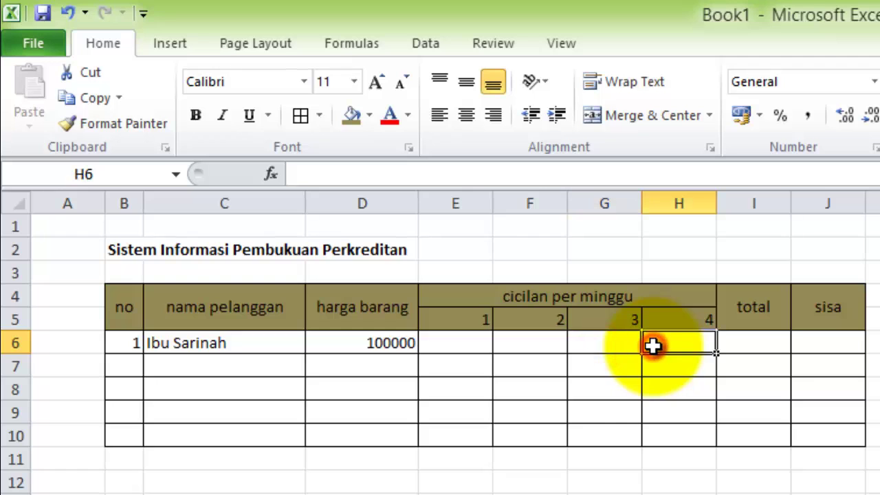
left_click(753, 346)
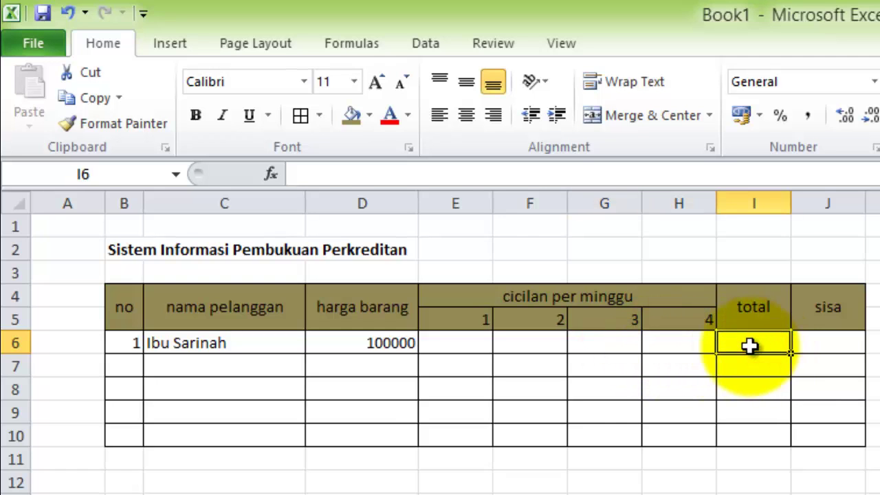
left_click(445, 346)
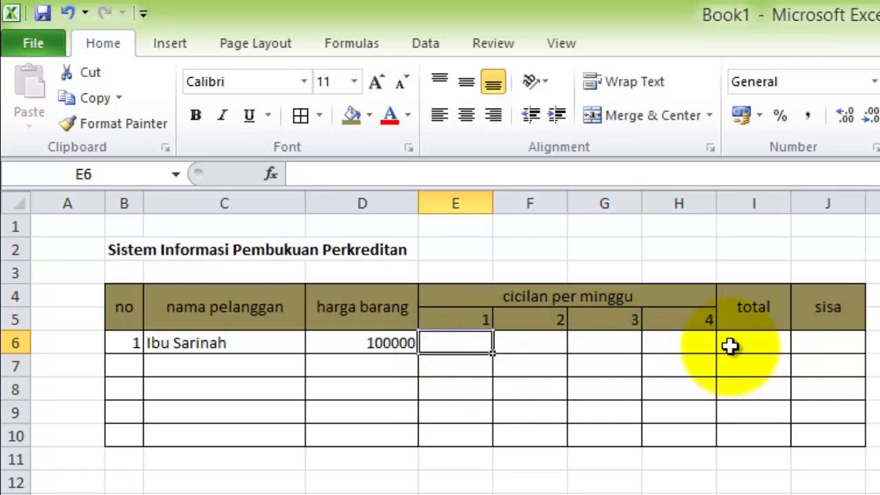
left_click(752, 344)
left_click(849, 346)
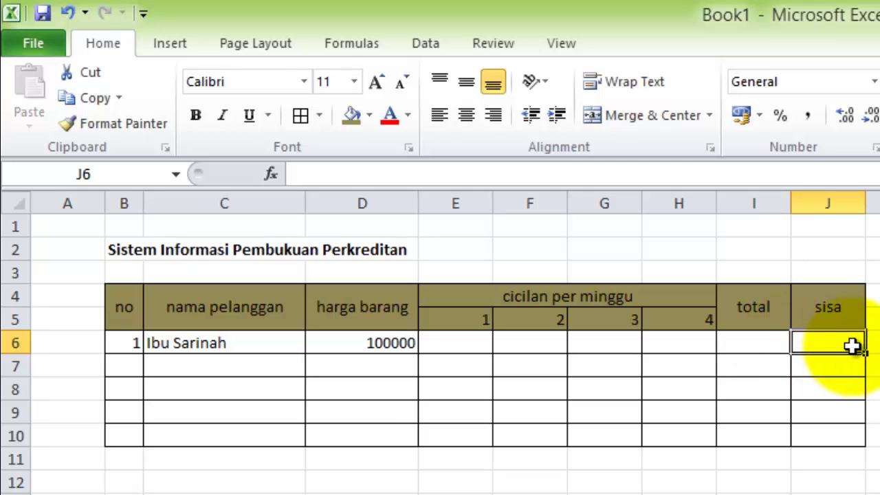
left_click(741, 341)
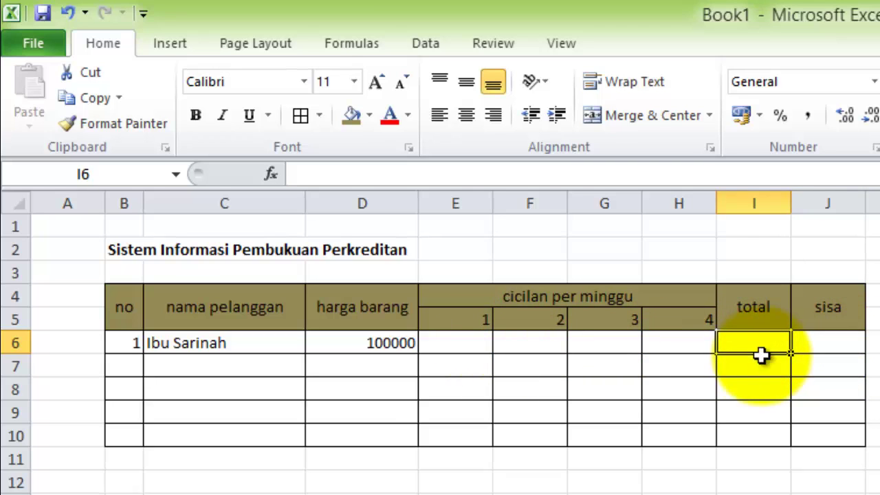
left_click(442, 352)
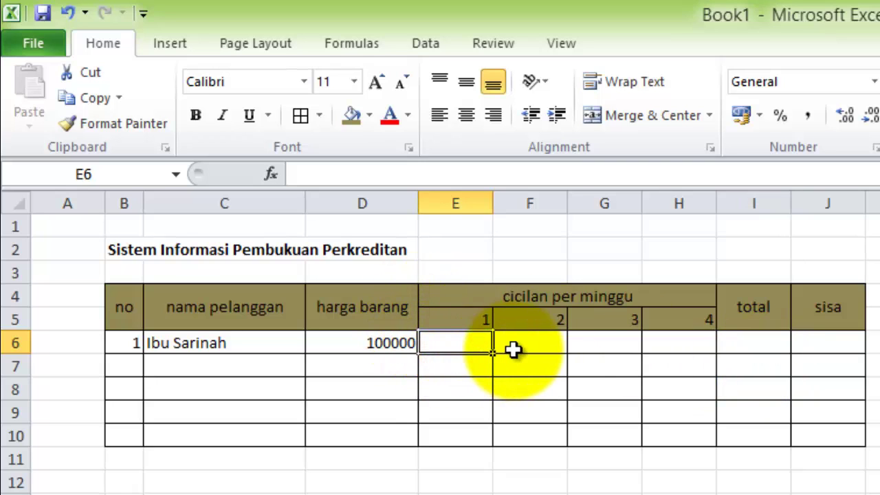
left_click(764, 340)
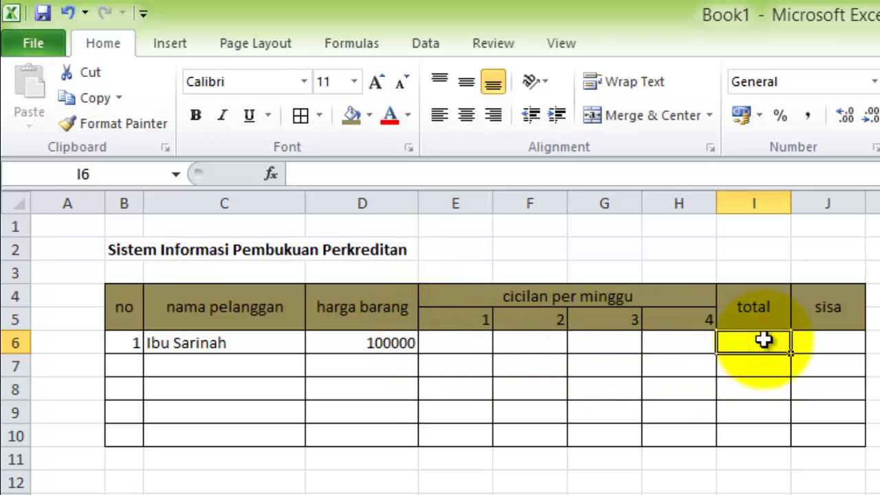
- Enter =SUM(E6:H6) in I6 as the first customer's total
type("=")
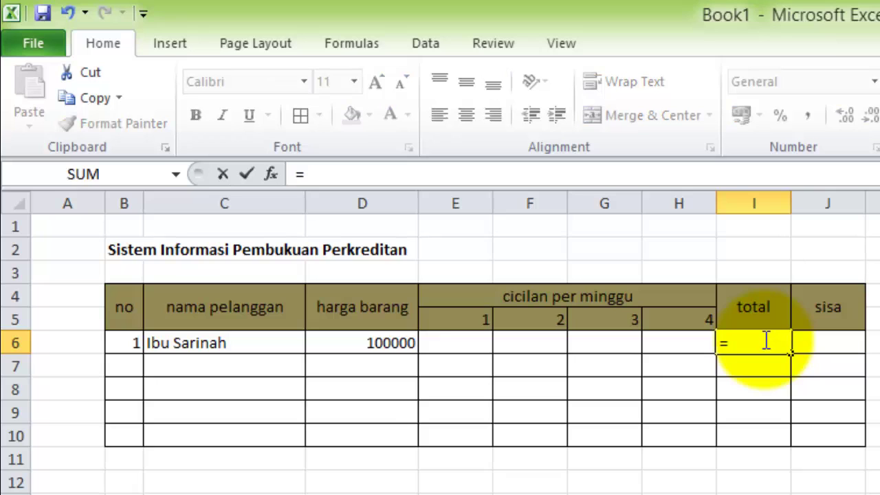
type("SUM(")
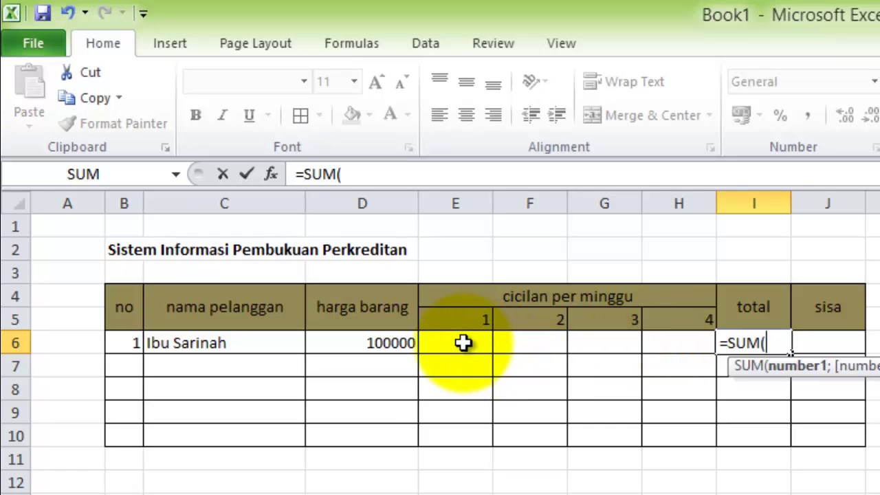
left_click_drag(462, 343, 507, 344)
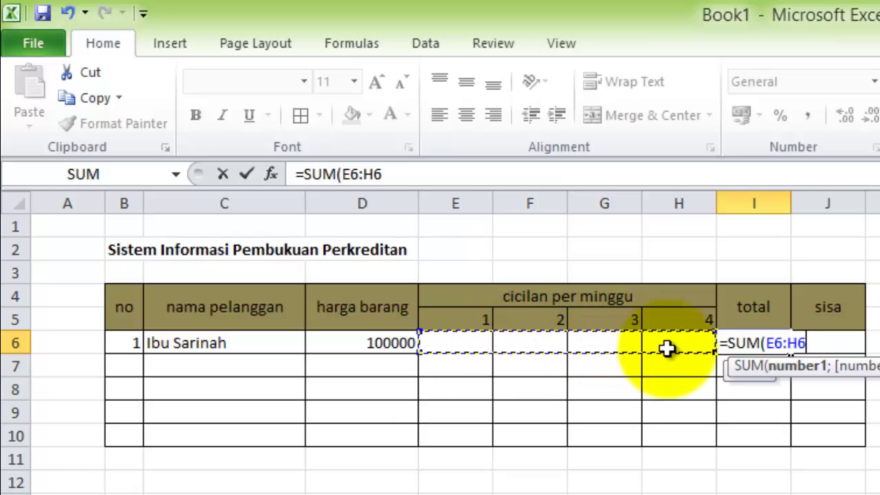
left_click_drag(507, 343, 670, 350)
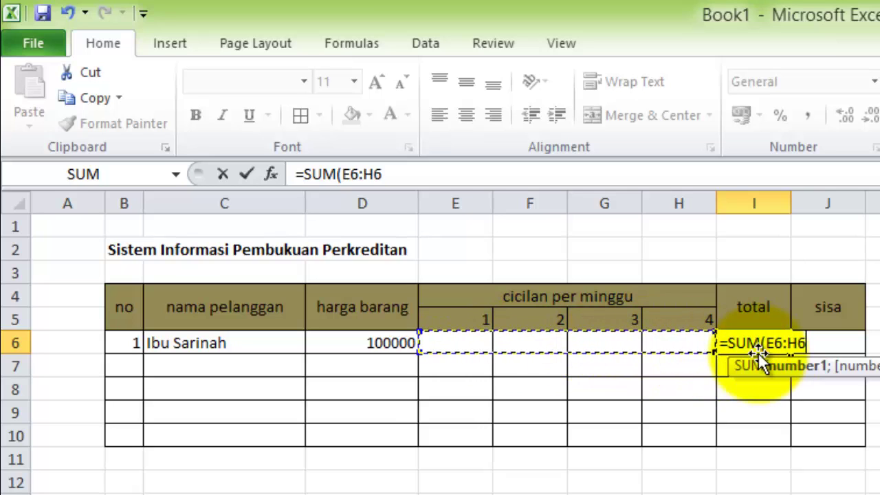
type(")")
key("Return")
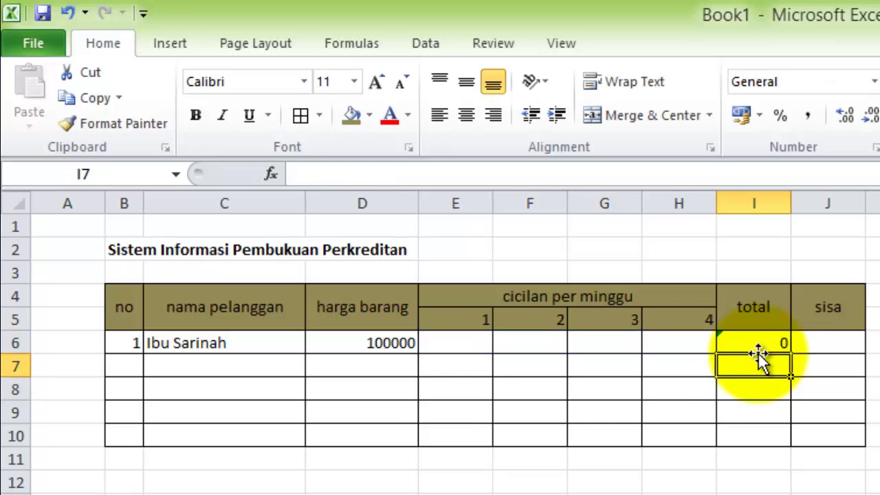
left_click(758, 344)
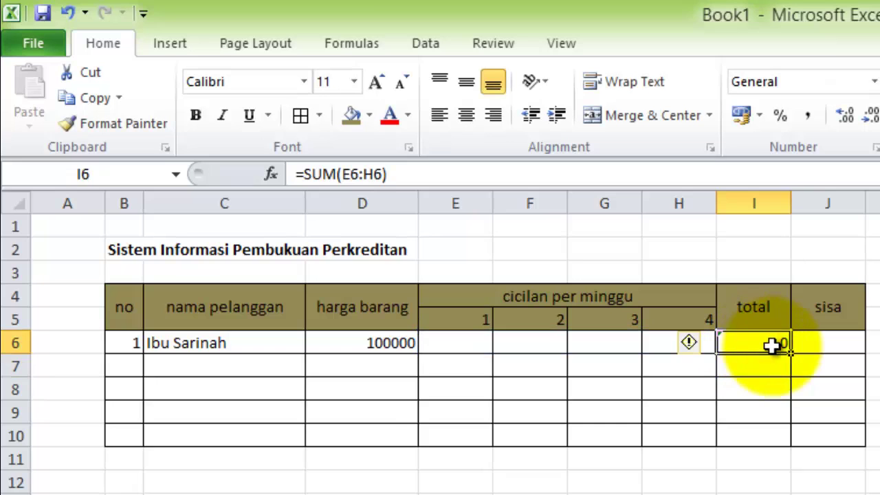
left_click(832, 341)
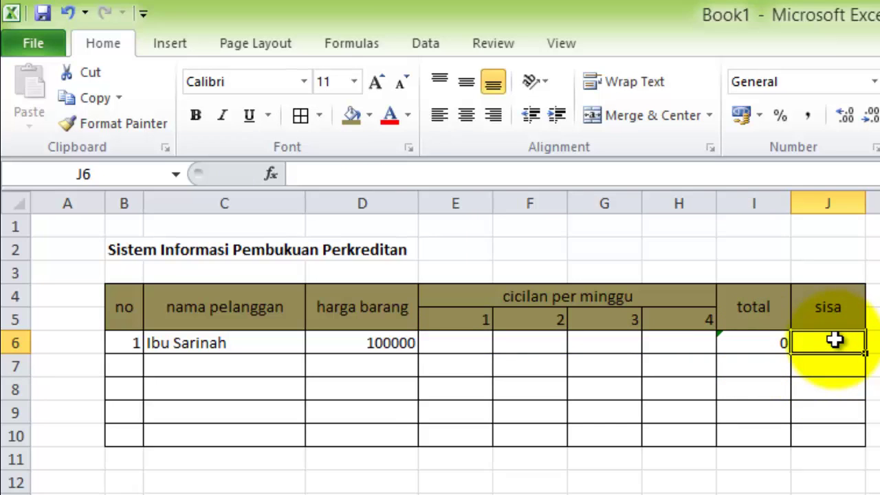
- Enter =D6-I6 in J6 so the remaining balance shows 100000
left_click(394, 344)
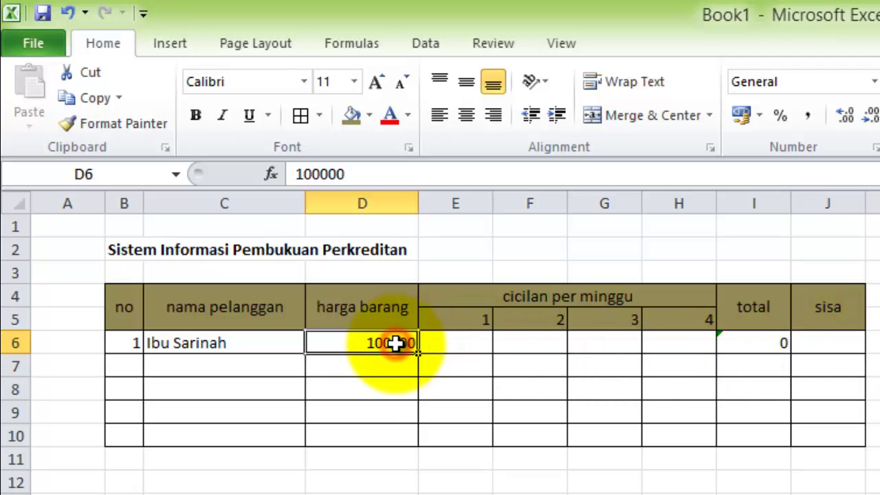
left_click(760, 343)
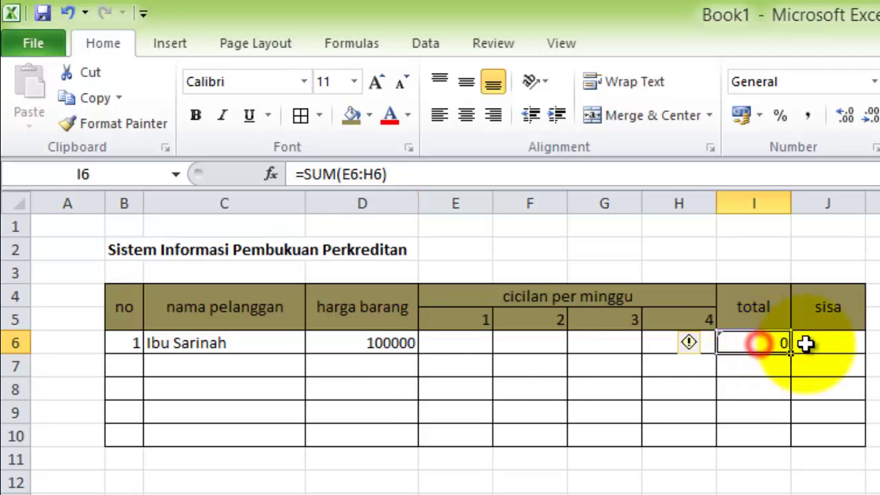
left_click(388, 346)
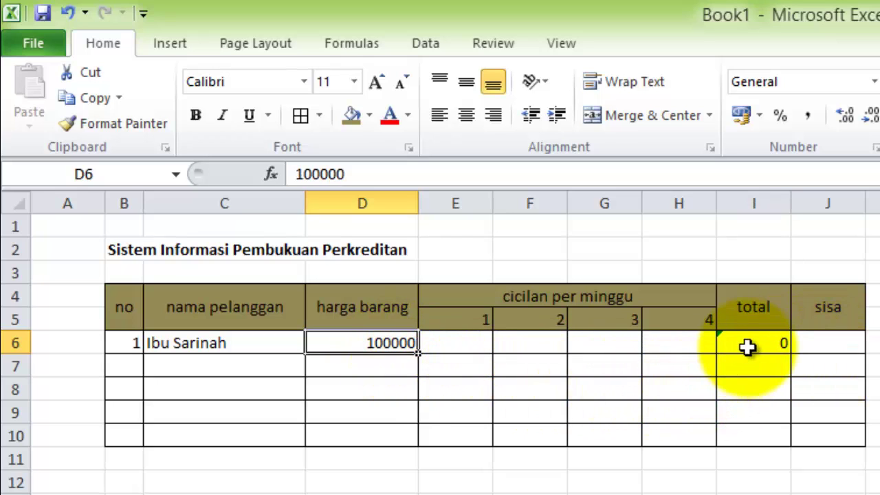
left_click(825, 342)
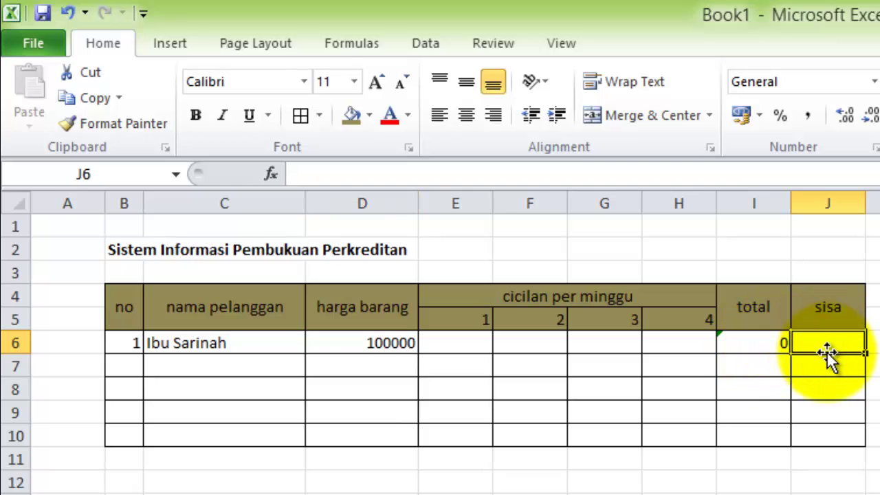
type("=")
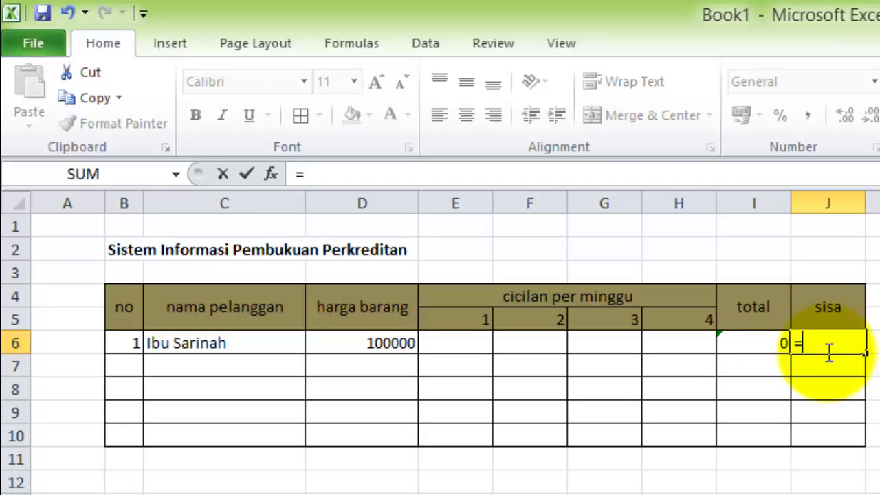
left_click(383, 342)
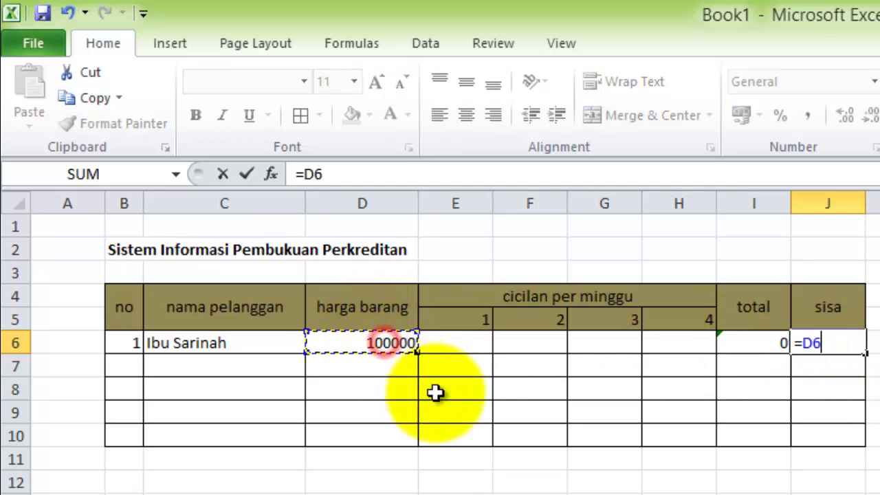
type("-")
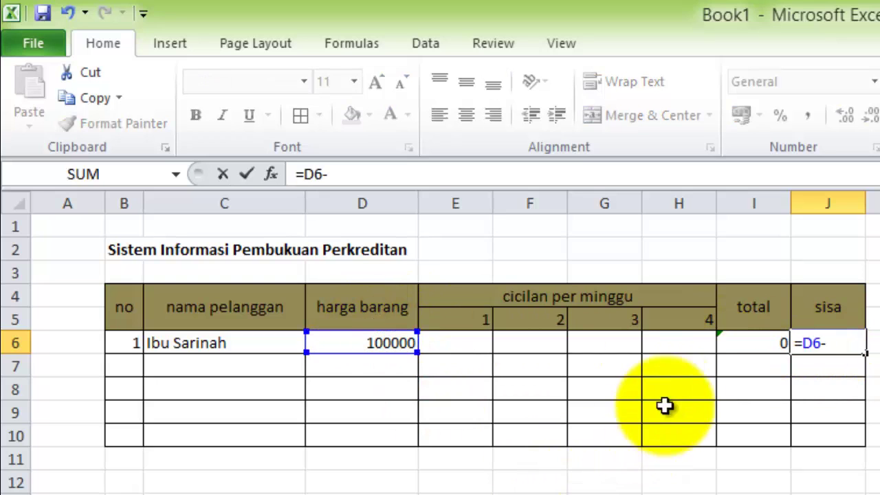
left_click(751, 342)
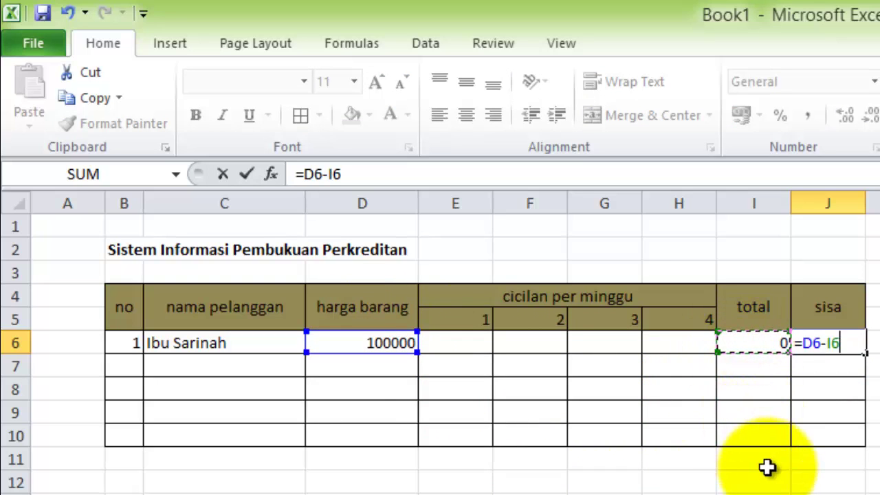
key("Return")
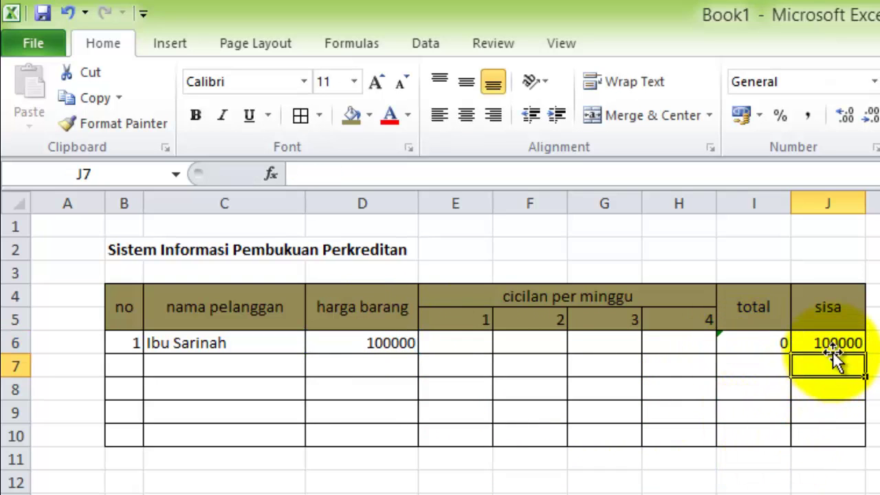
- Enter 25000 in E6 and confirm total reads 25000 and sisa 75000
left_click(458, 342)
left_click(507, 340)
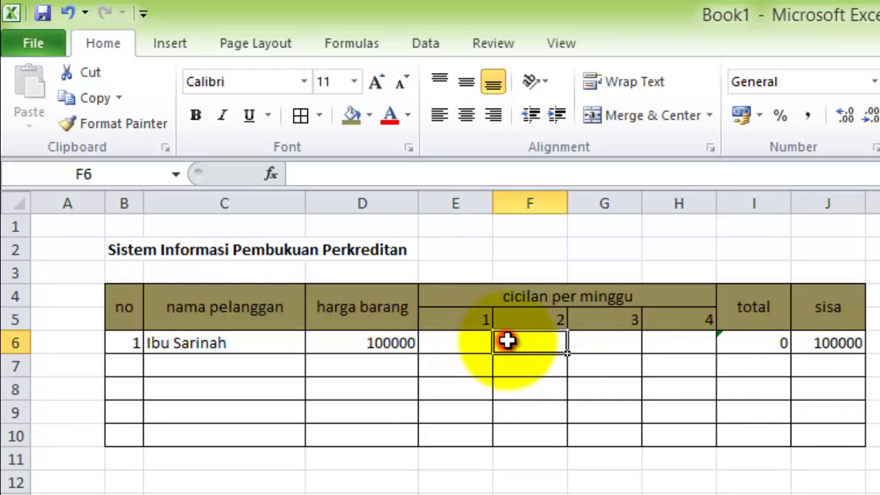
left_click(590, 340)
left_click(458, 347)
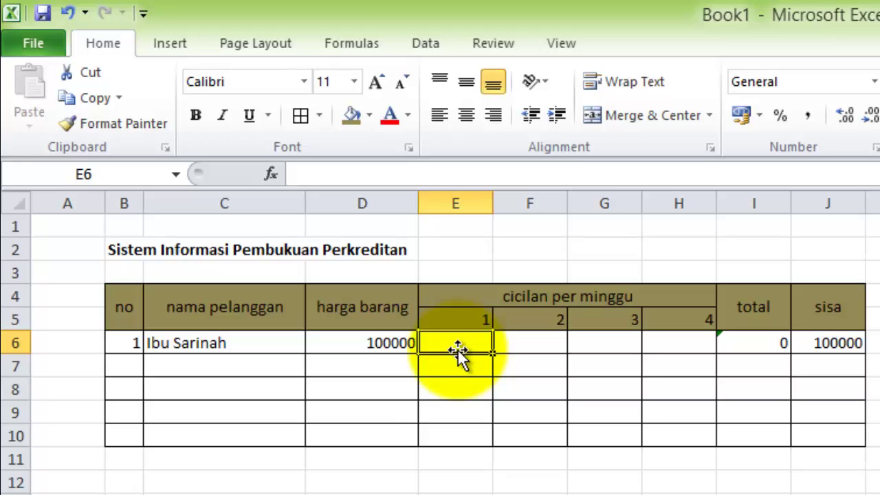
type("25000")
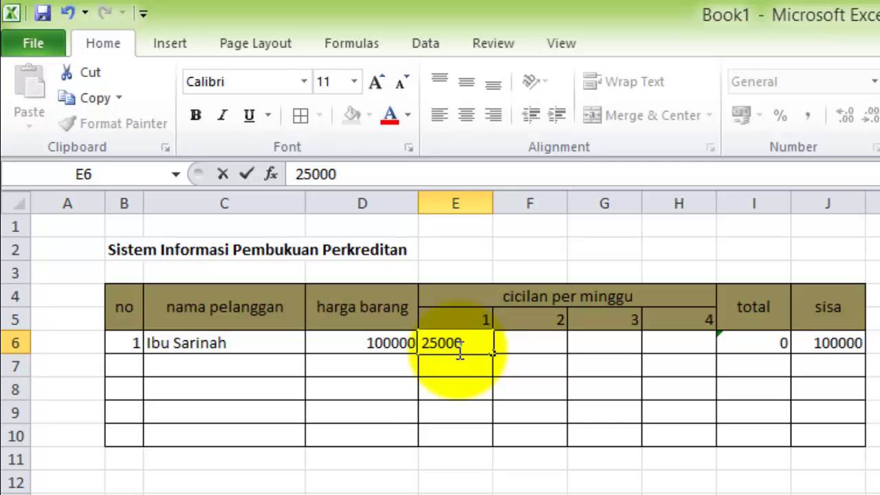
left_click(525, 350)
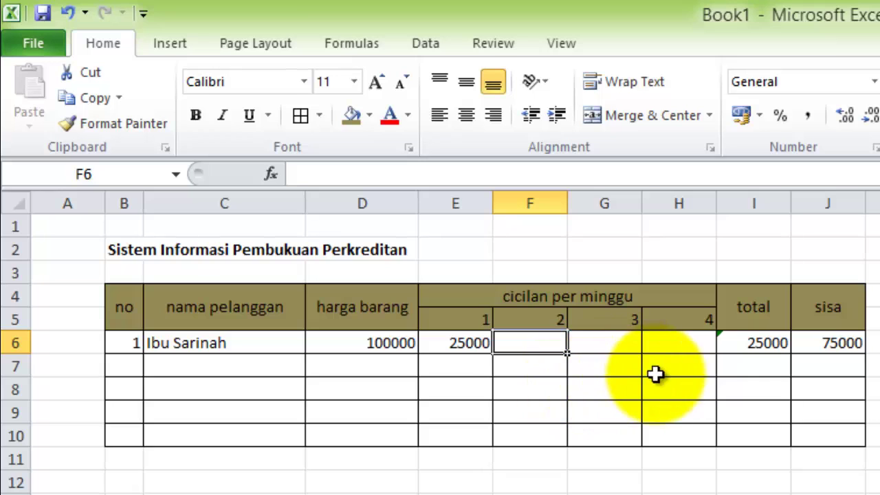
left_click(756, 345)
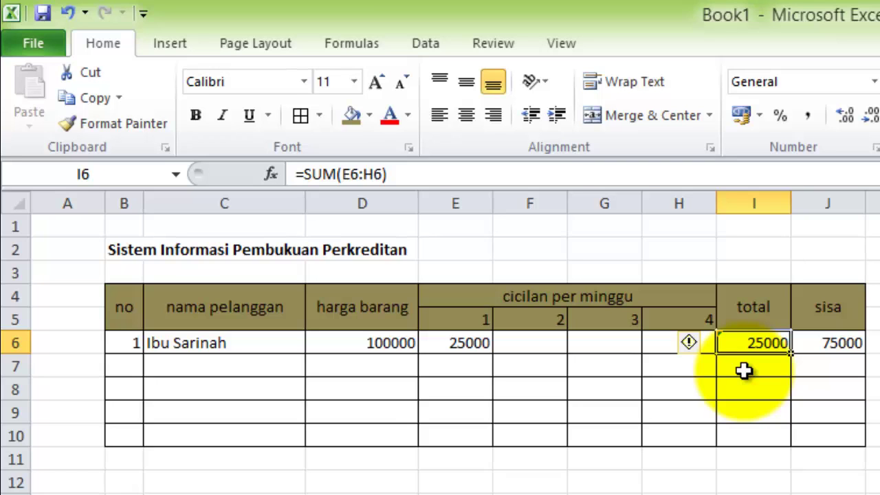
left_click(827, 343)
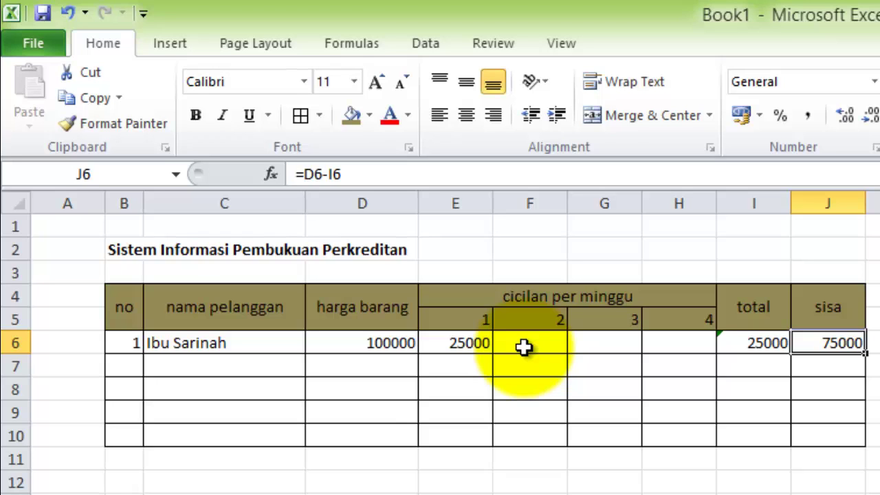
left_click(524, 347)
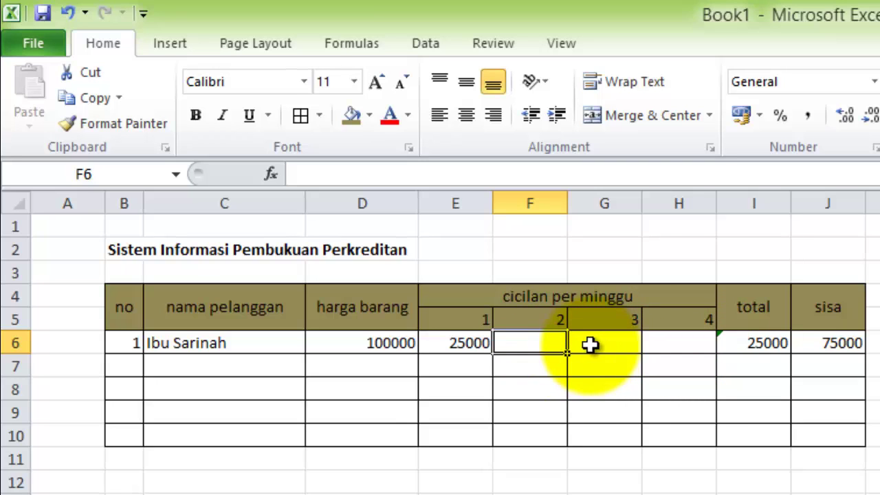
- Enter 25000 as the second, third and fourth weekly installments in row 6
type("25000")
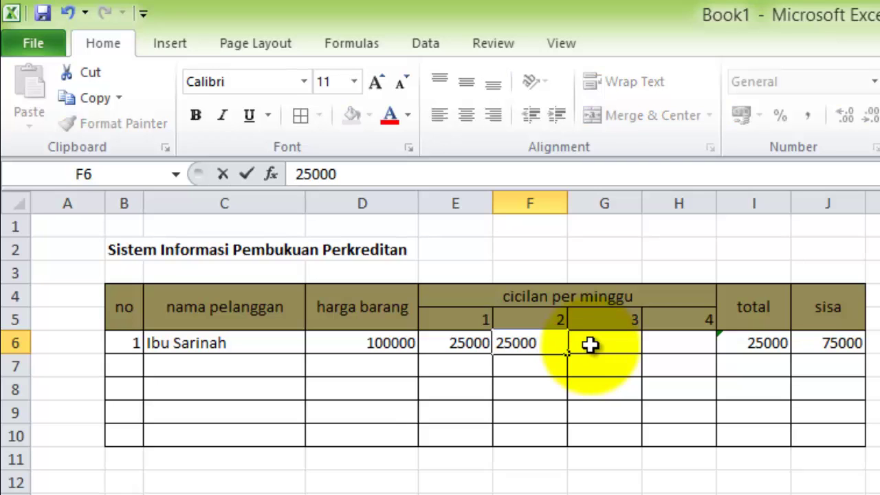
left_click(590, 344)
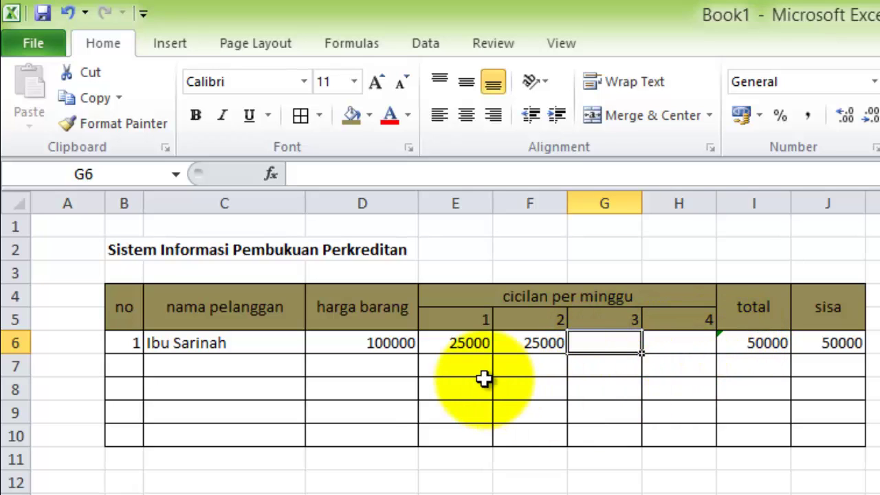
type("25000")
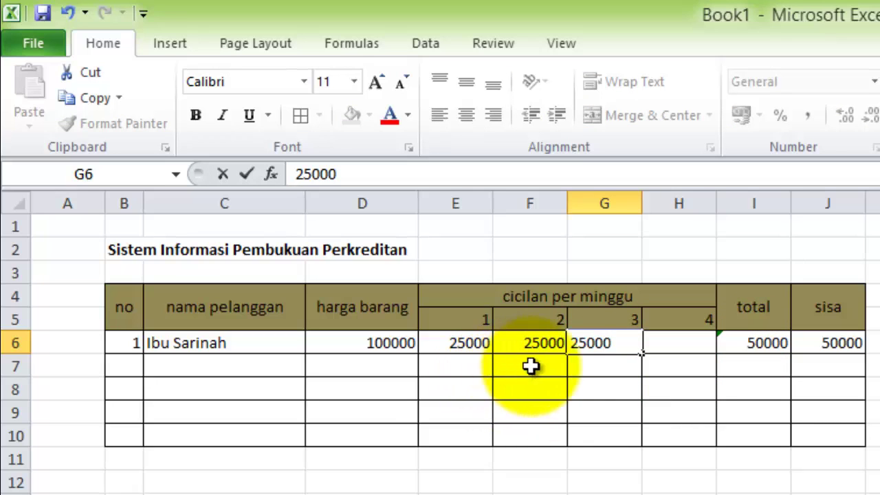
key("Tab")
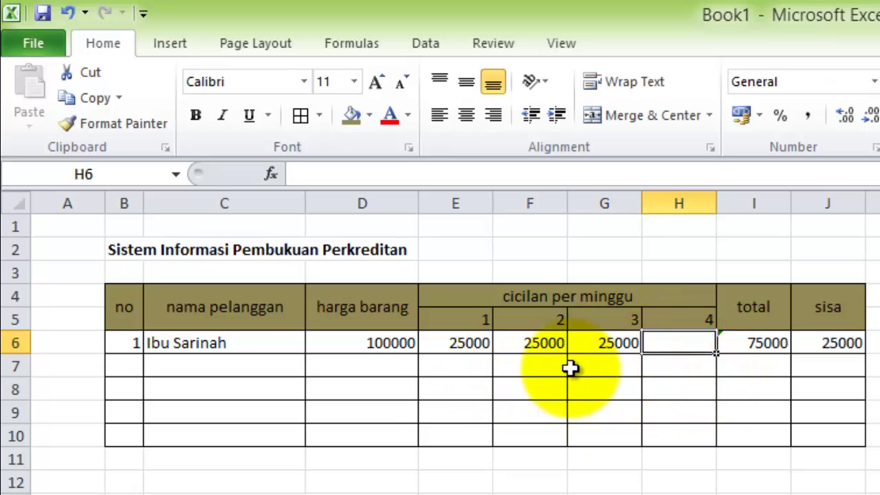
type("25000")
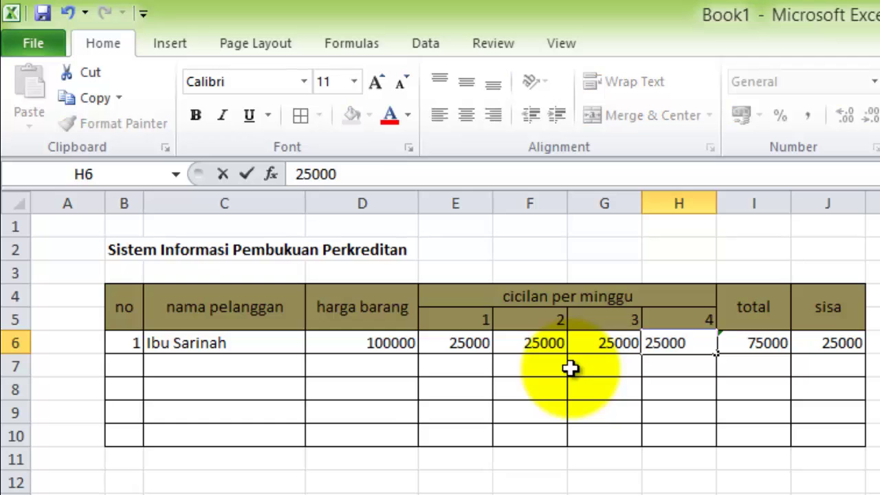
key("Tab")
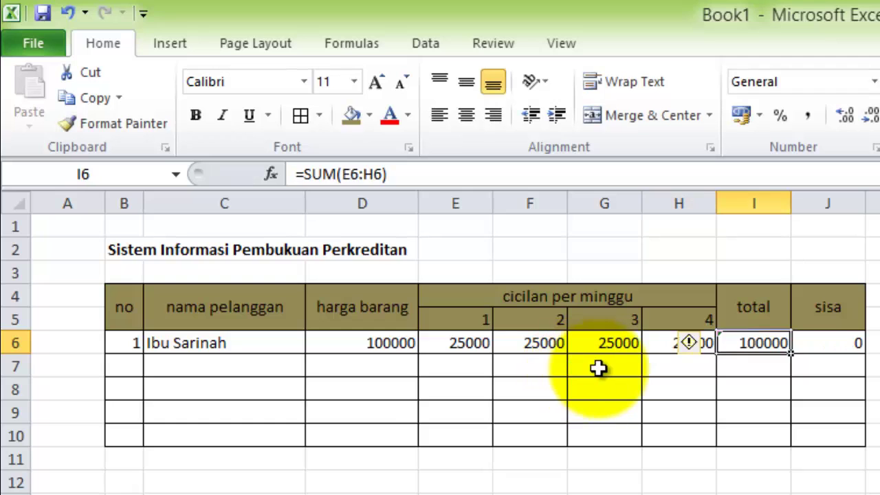
- Verify sisa reads 0 and total reads 100000, then select harga barang in D6
left_click(788, 368)
left_click(834, 344)
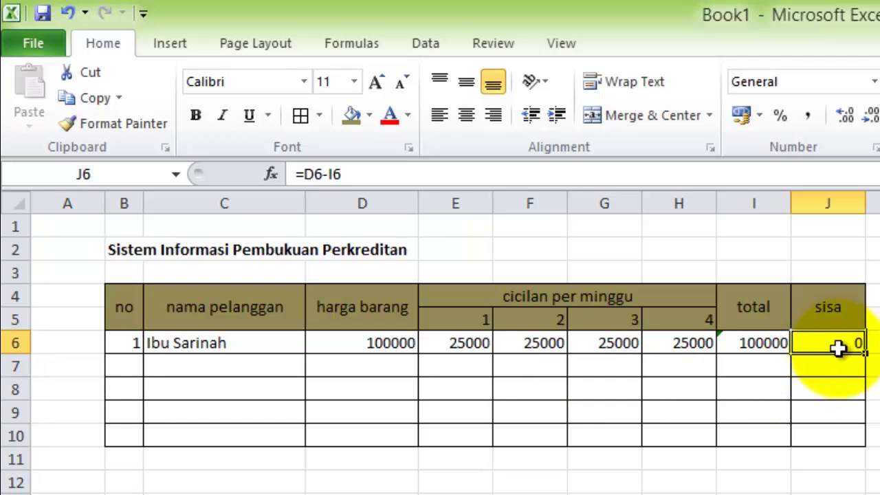
left_click(760, 343)
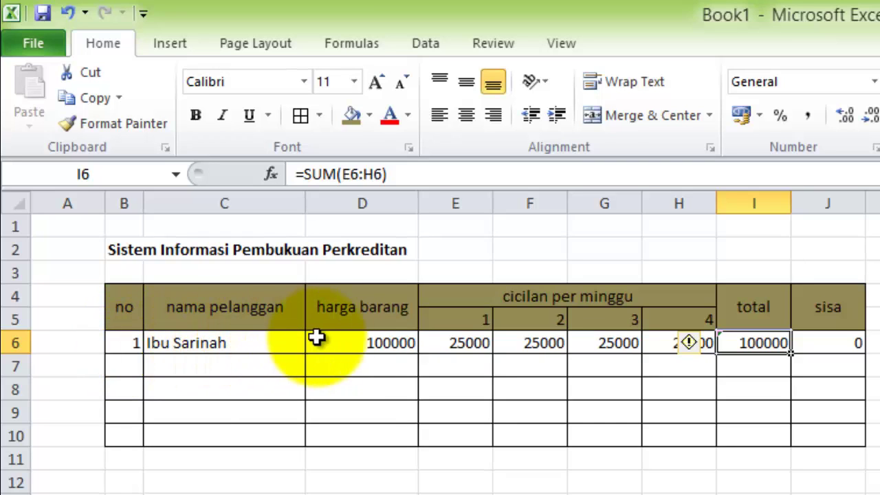
left_click(383, 339)
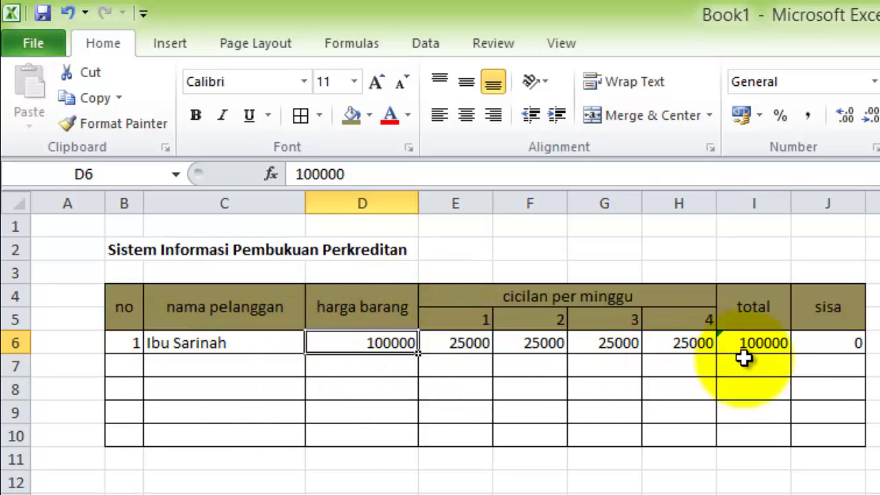
- Apply Rupiah Currency format to the amounts in D6:J6
left_click(833, 343, "shift")
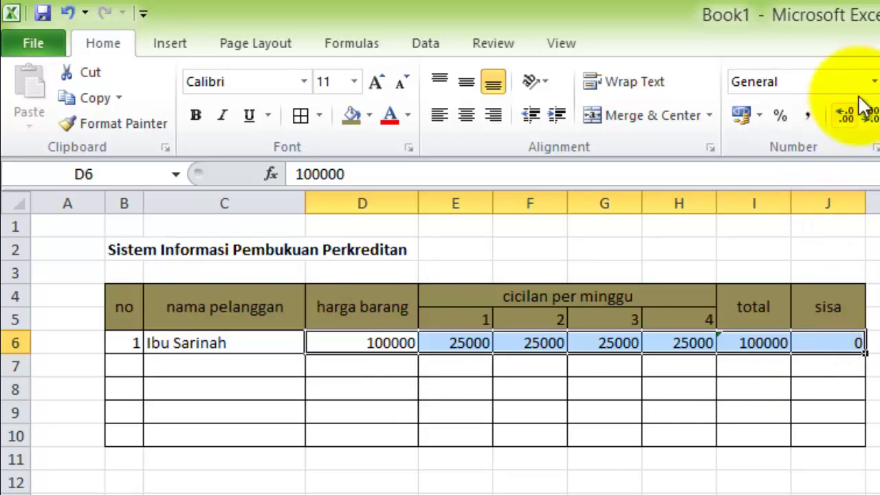
left_click(873, 81)
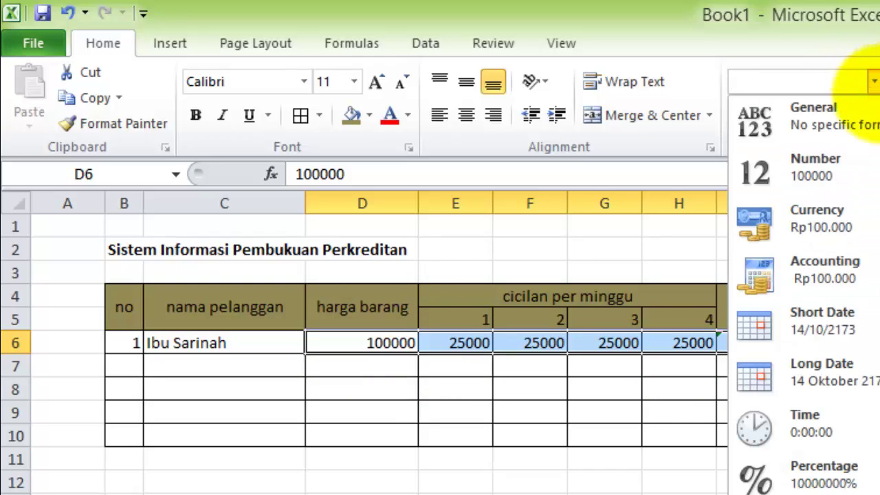
left_click(834, 215)
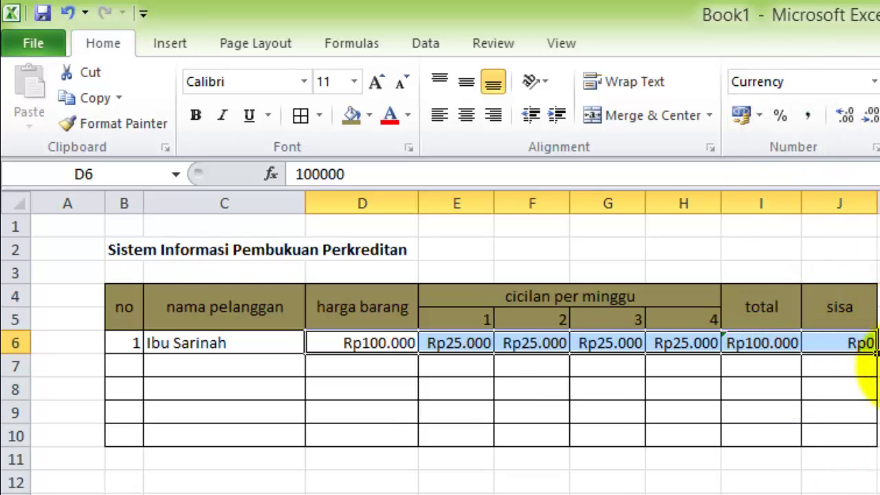
left_click(876, 352)
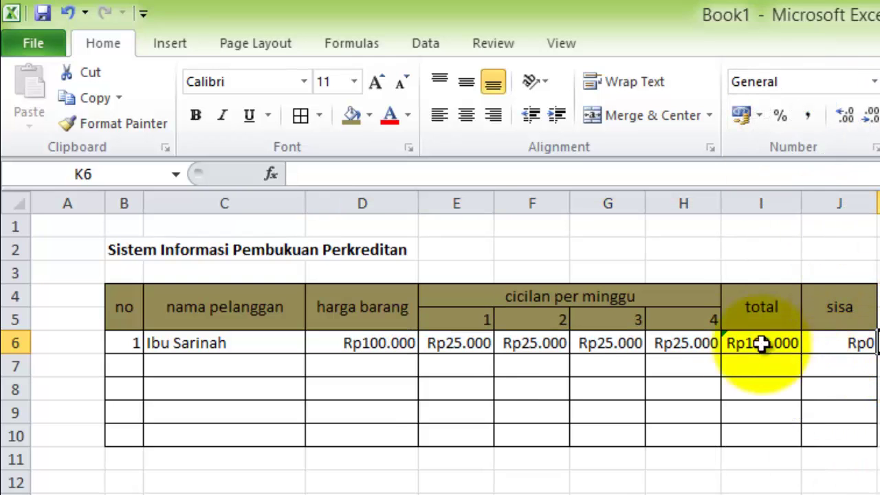
- Switch D6:J6 to Accounting format so the zero sisa shows Rp -
left_click(388, 344)
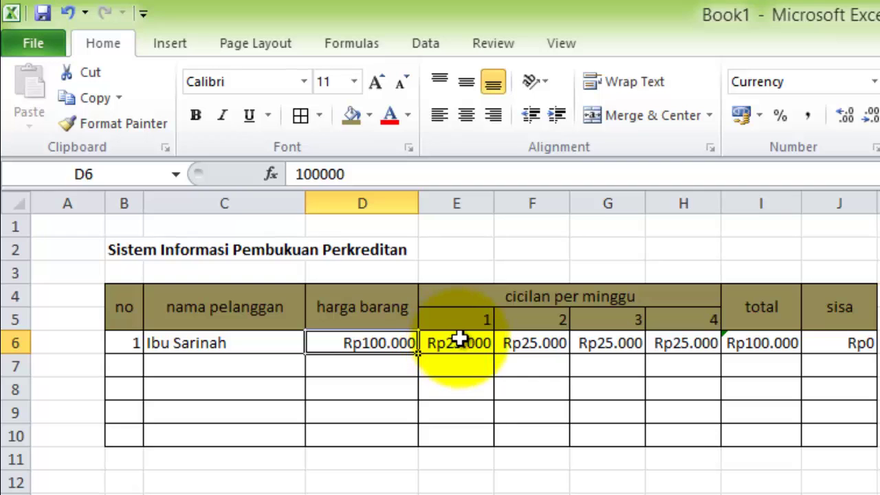
left_click(827, 342, "shift")
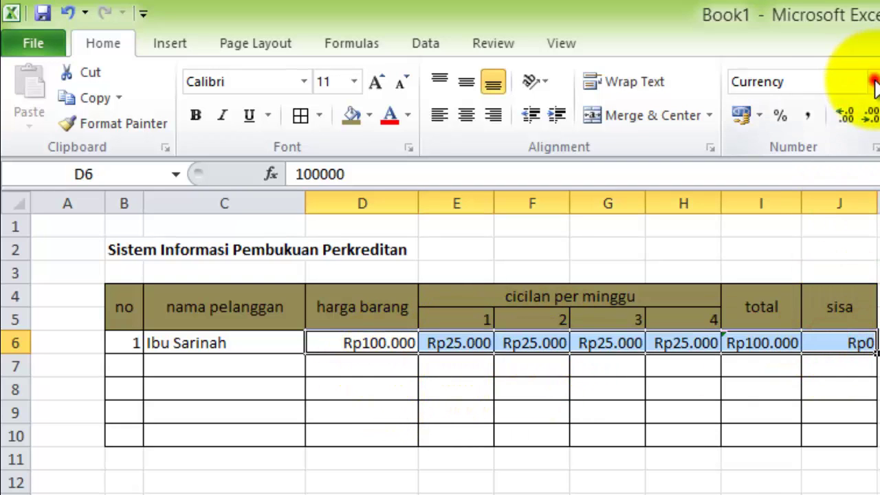
left_click(875, 82)
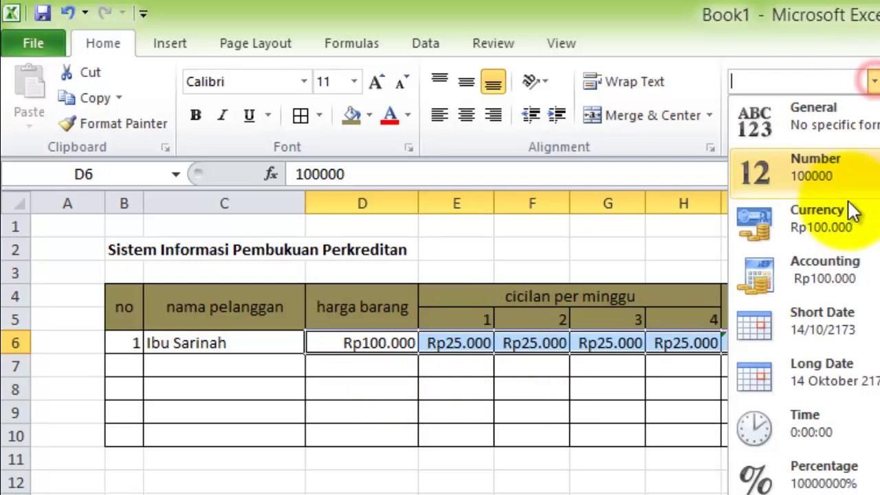
left_click(852, 262)
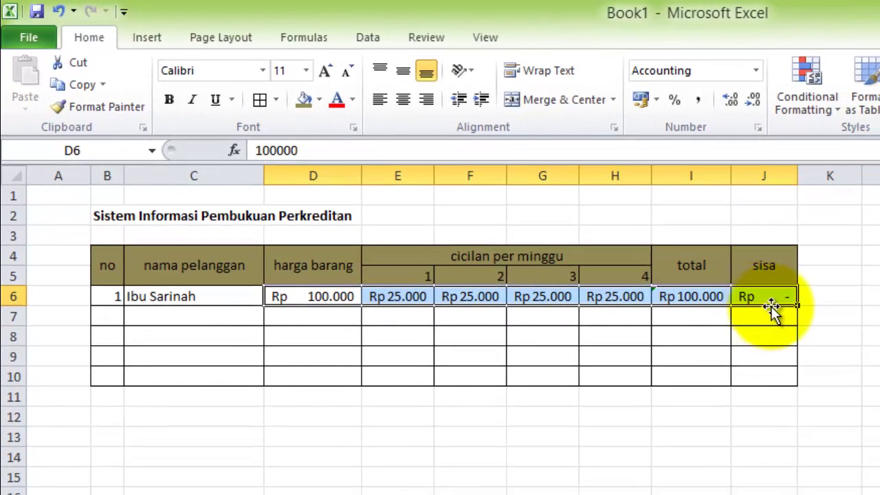
left_click(758, 320)
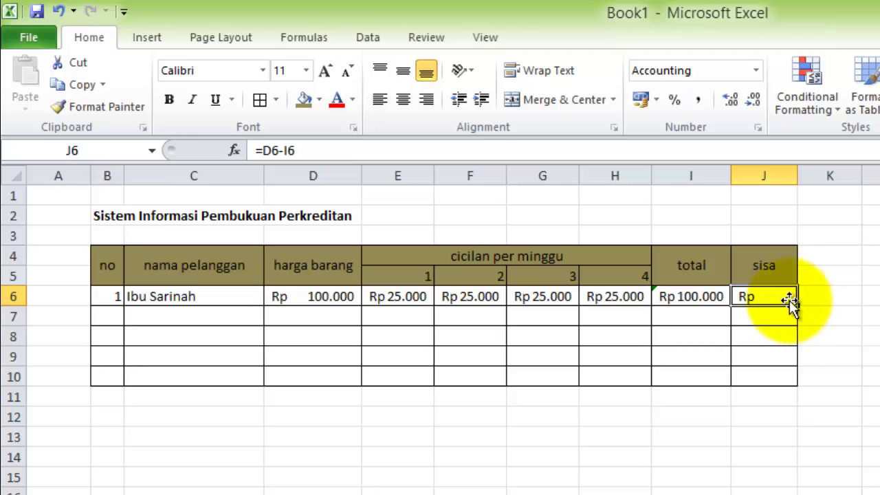
left_click(756, 69)
left_click(747, 188)
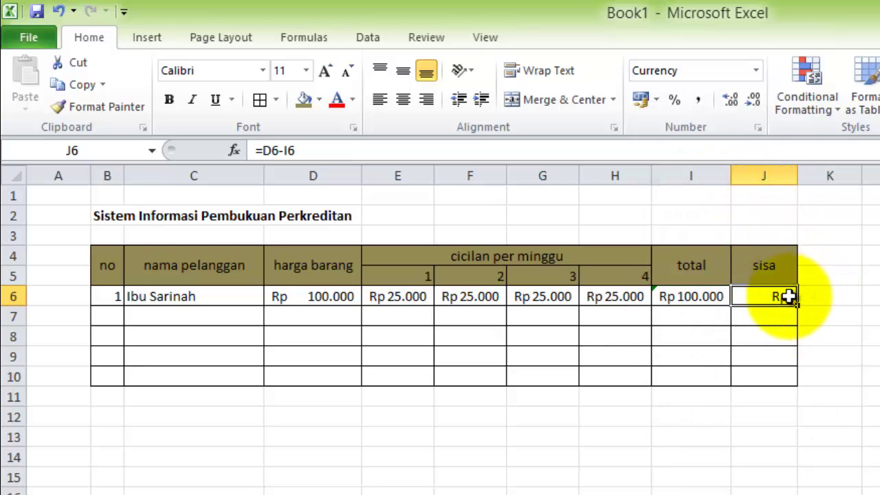
left_click(756, 69)
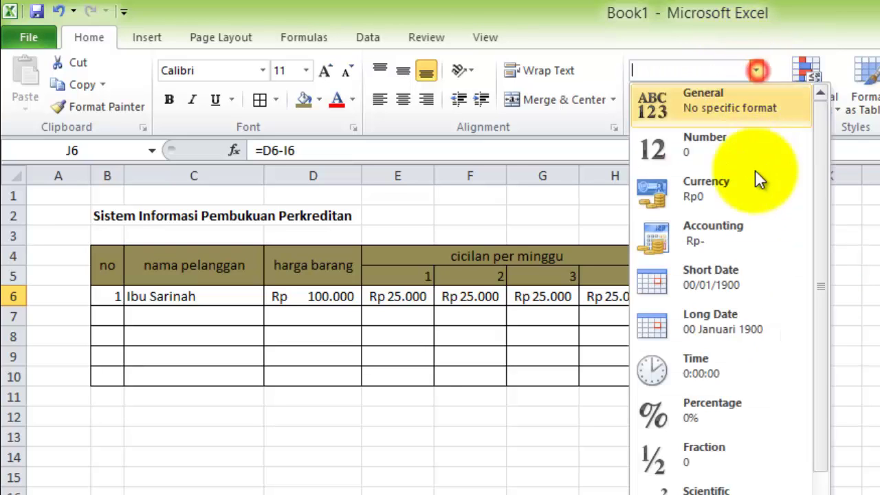
left_click(741, 227)
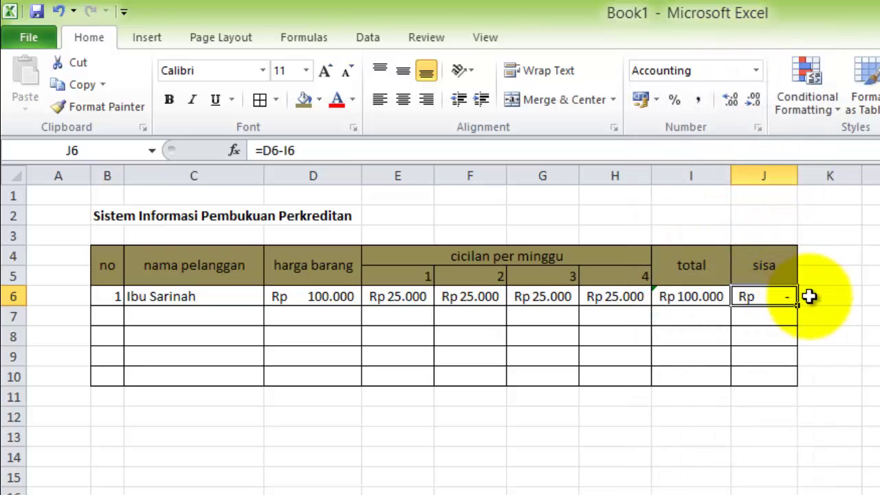
left_click(301, 291)
left_click(382, 296)
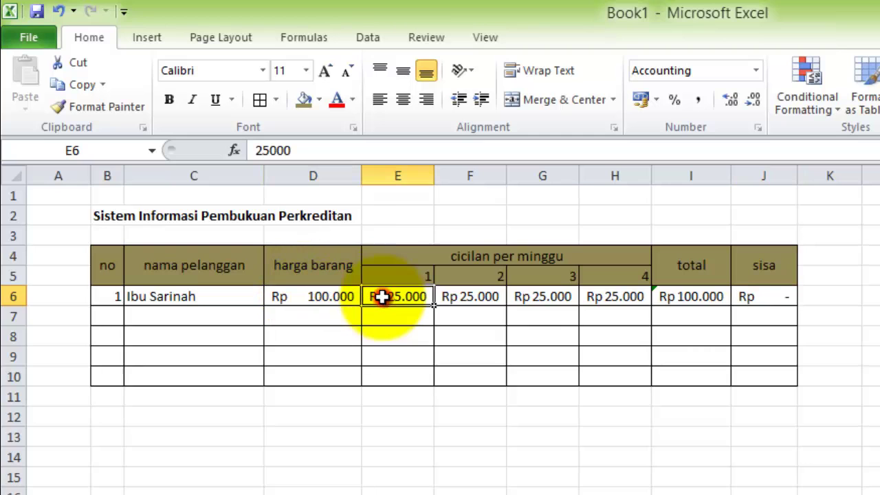
left_click(523, 297)
- Center week numbers 1–4 in E5:H5 both horizontally and vertically
left_click(391, 271)
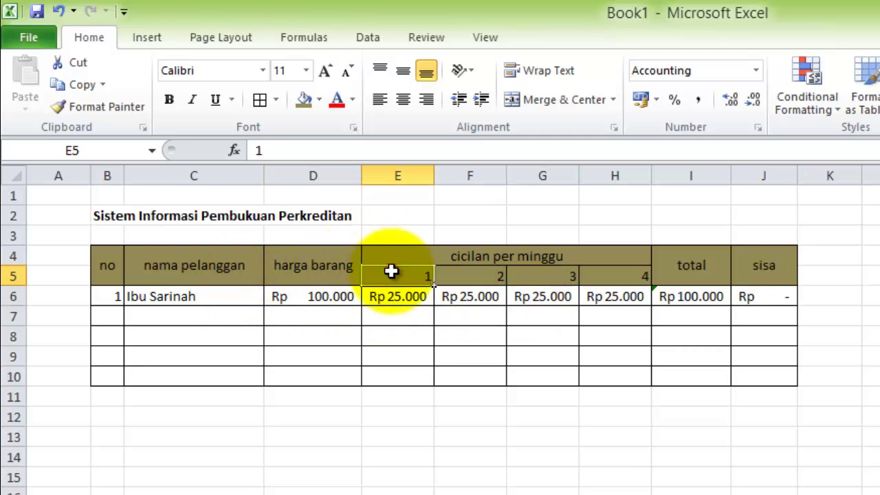
left_click_drag(390, 272, 599, 269)
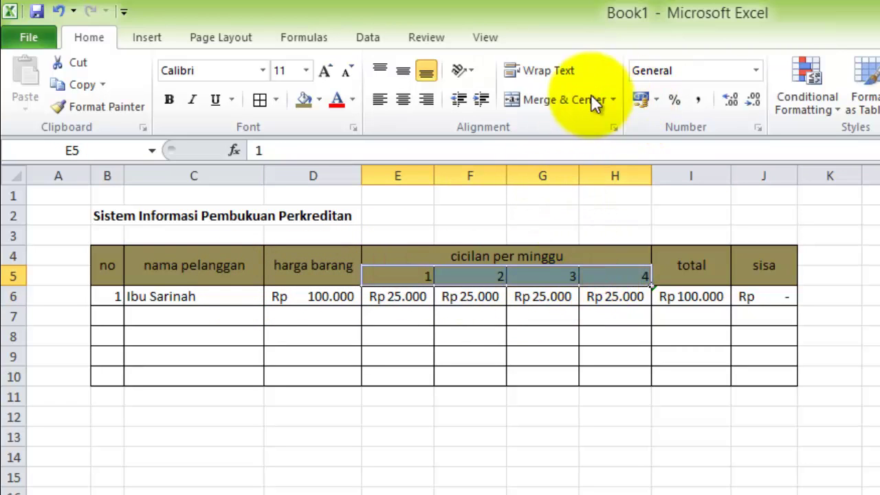
left_click(403, 99)
left_click(402, 71)
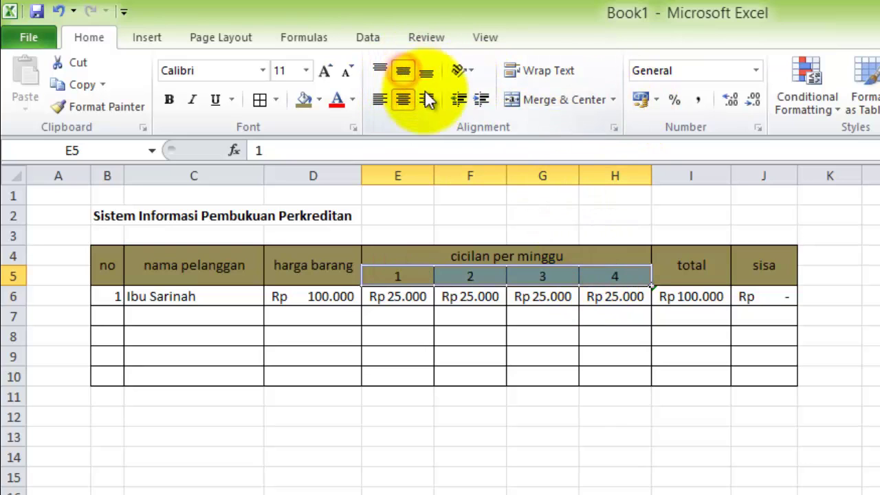
left_click(810, 273)
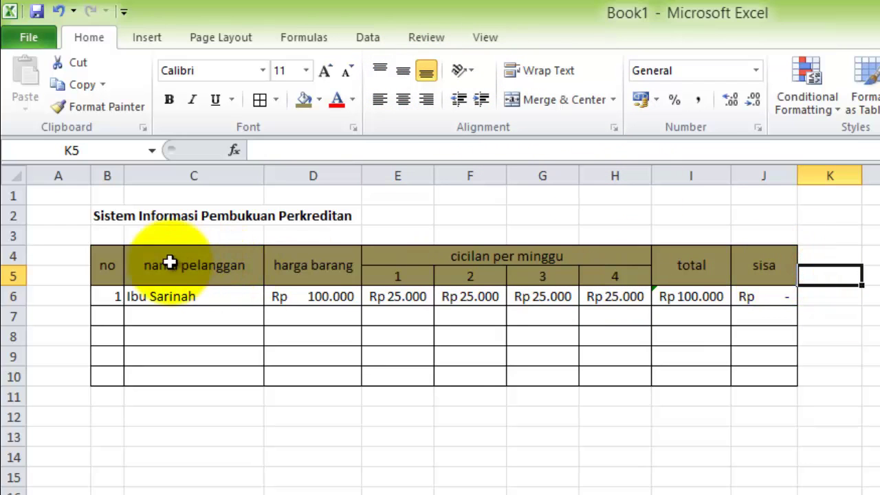